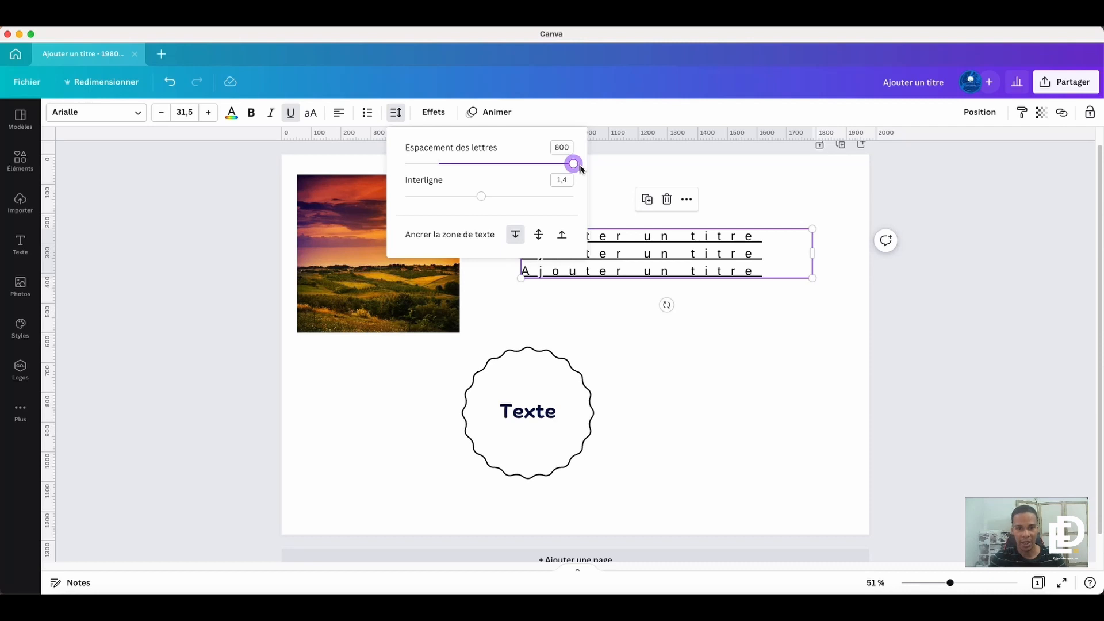
- Set the title text's letter spacing to 478 and its line spacing to 2,5
{"action": "left_click_drag", "start_coordinate": [575, 165], "coordinate": [519, 164]}
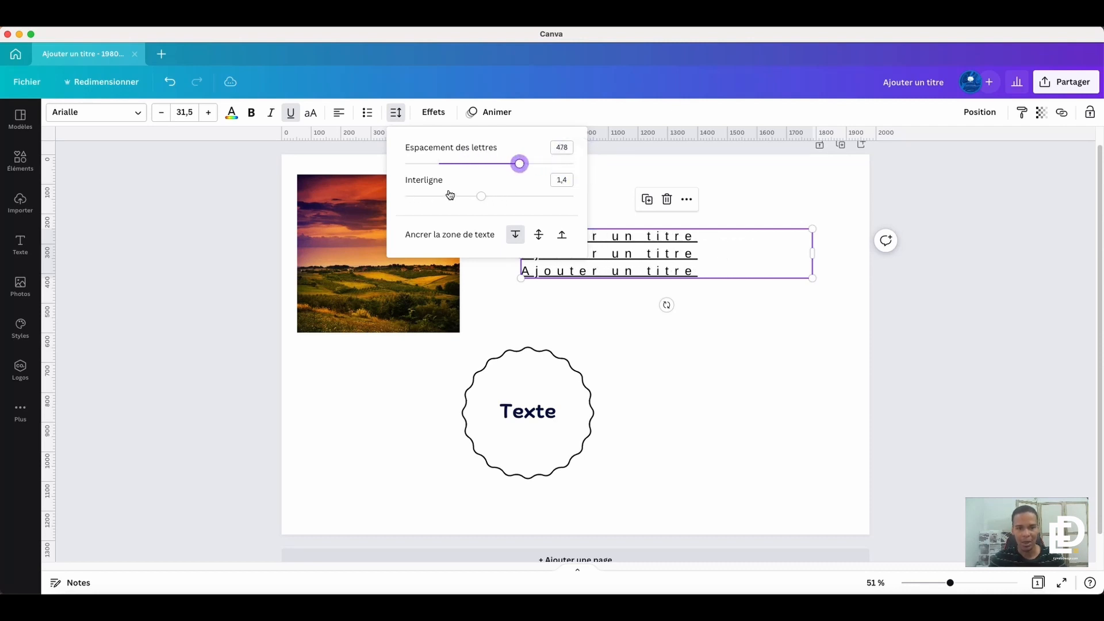
{"action": "left_click_drag", "start_coordinate": [482, 196], "coordinate": [580, 206]}
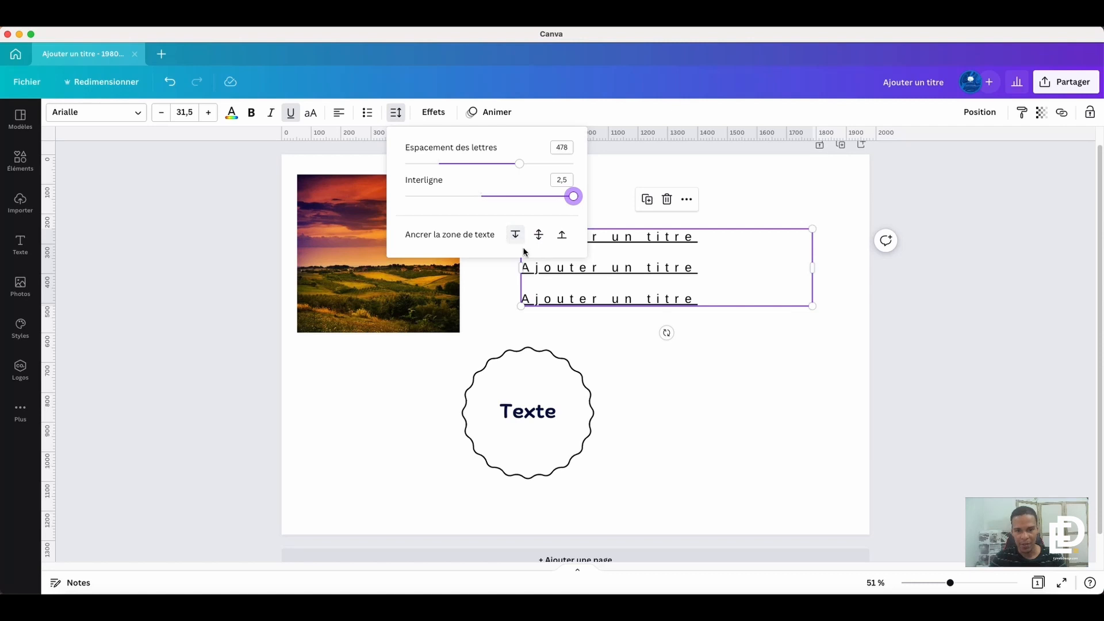
{"action": "left_click", "coordinate": [595, 293]}
- Copy the last "Ajouter un titre" line and add it as a fourth line of the text box
{"action": "left_click_drag", "start_coordinate": [723, 296], "coordinate": [523, 297]}
{"action": "key", "text": "super+c"}
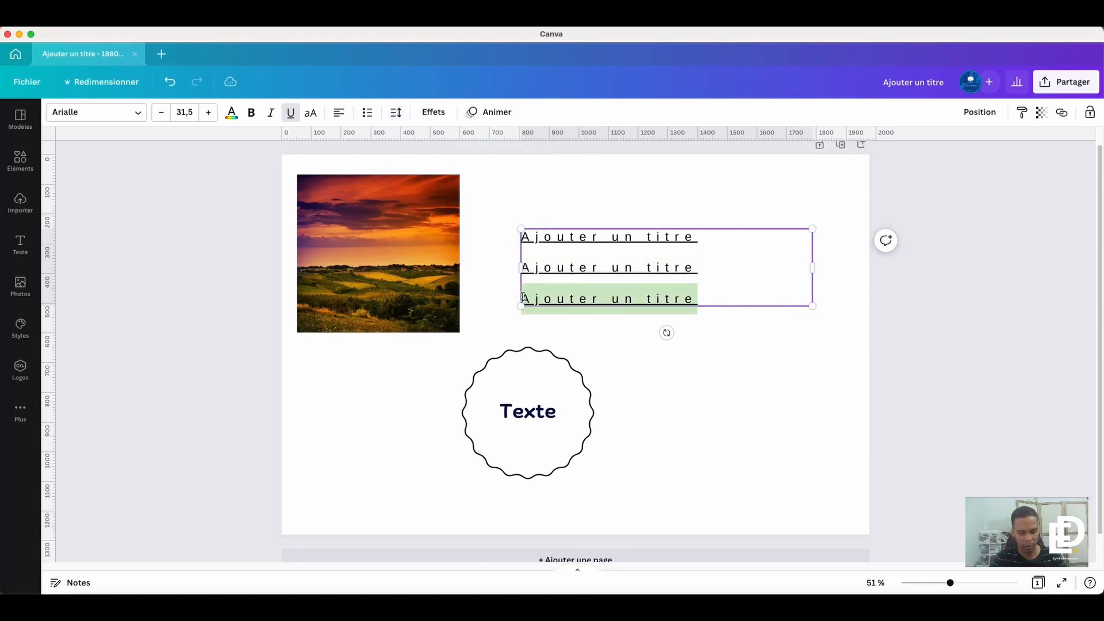
{"action": "left_click", "coordinate": [721, 297]}
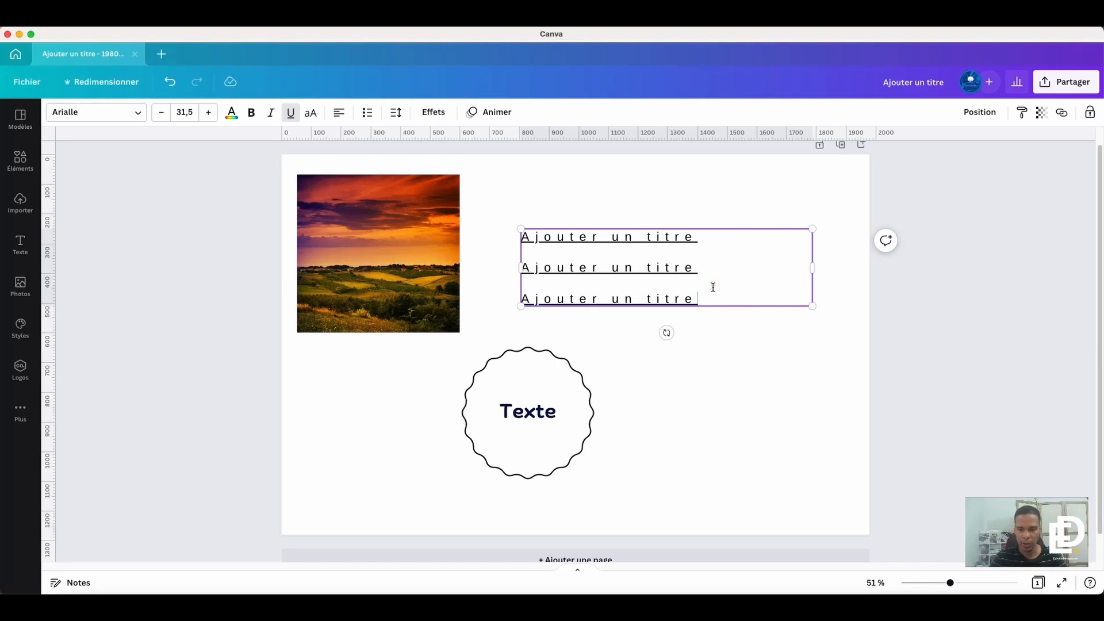
{"action": "key", "text": "Return"}
{"action": "key", "text": "super+v"}
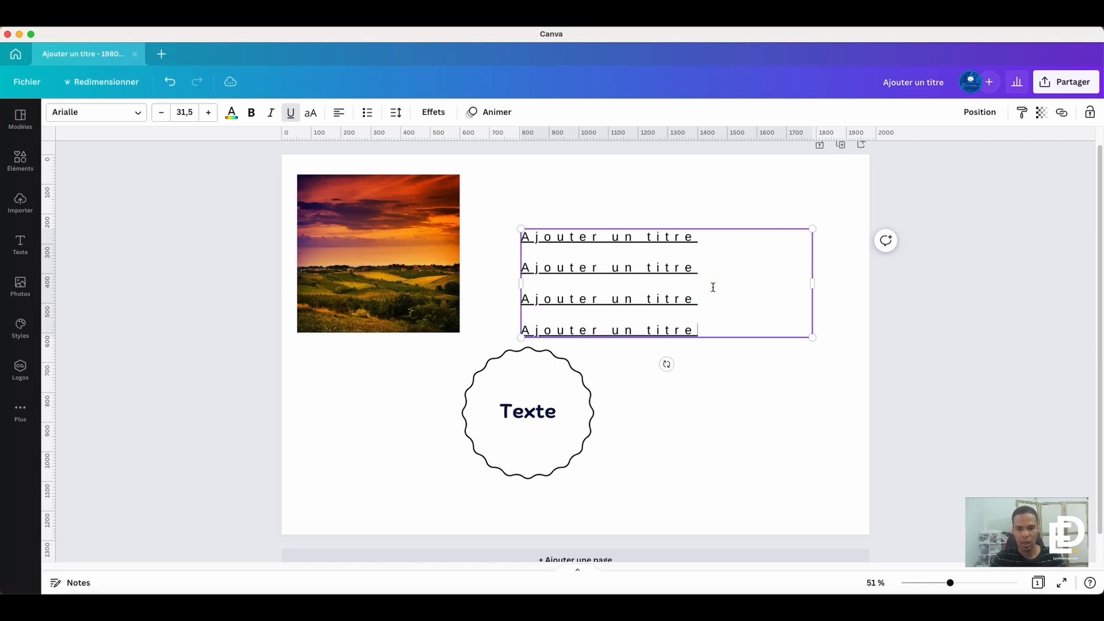
- Move the scalloped "Texte" badge beneath the landscape photo and resume editing the title text box
{"action": "left_click_drag", "start_coordinate": [545, 383], "coordinate": [408, 391]}
{"action": "left_click", "coordinate": [685, 311]}
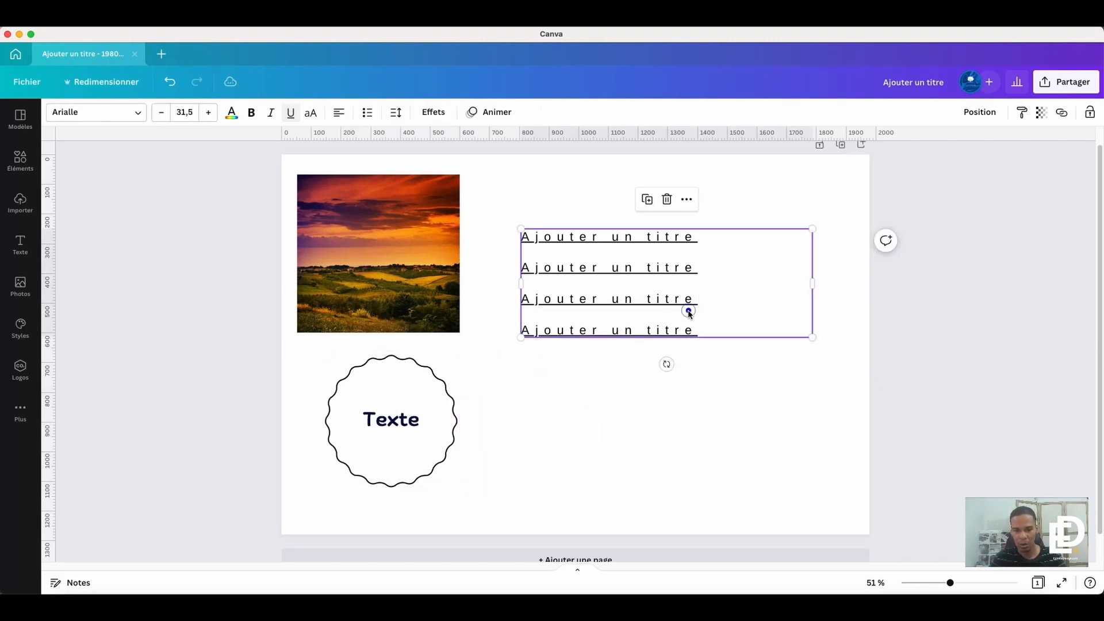
{"action": "left_click", "coordinate": [688, 309]}
{"action": "left_click", "coordinate": [702, 329]}
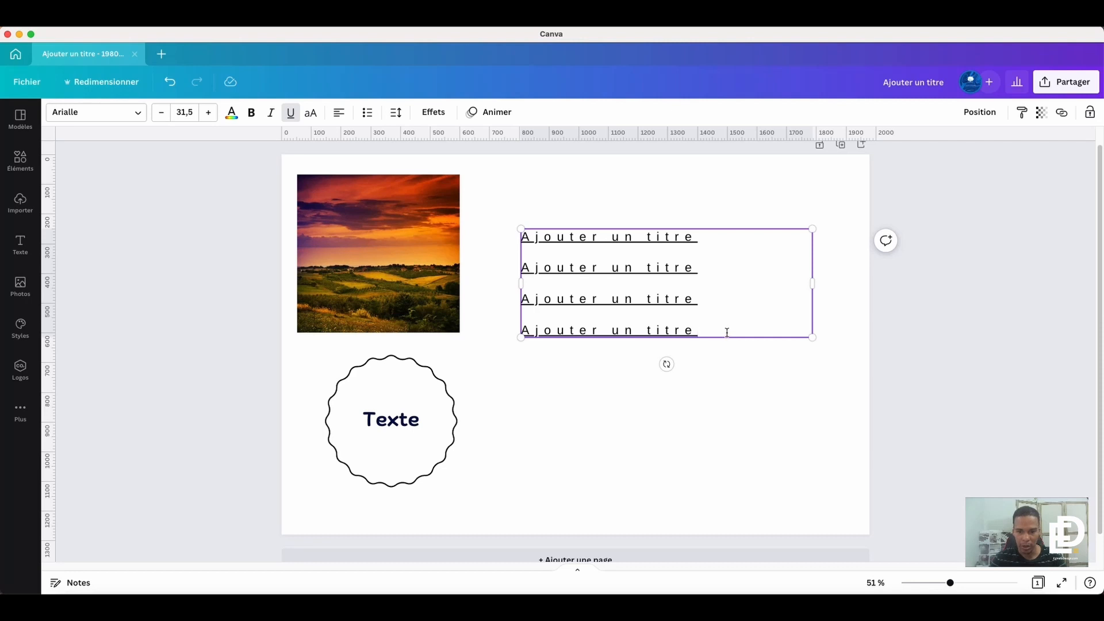
- Paste repeated copies of "Ajouter un titre" after the fourth line to extend the text box downwards
{"action": "left_click_drag", "start_coordinate": [727, 332], "coordinate": [521, 329]}
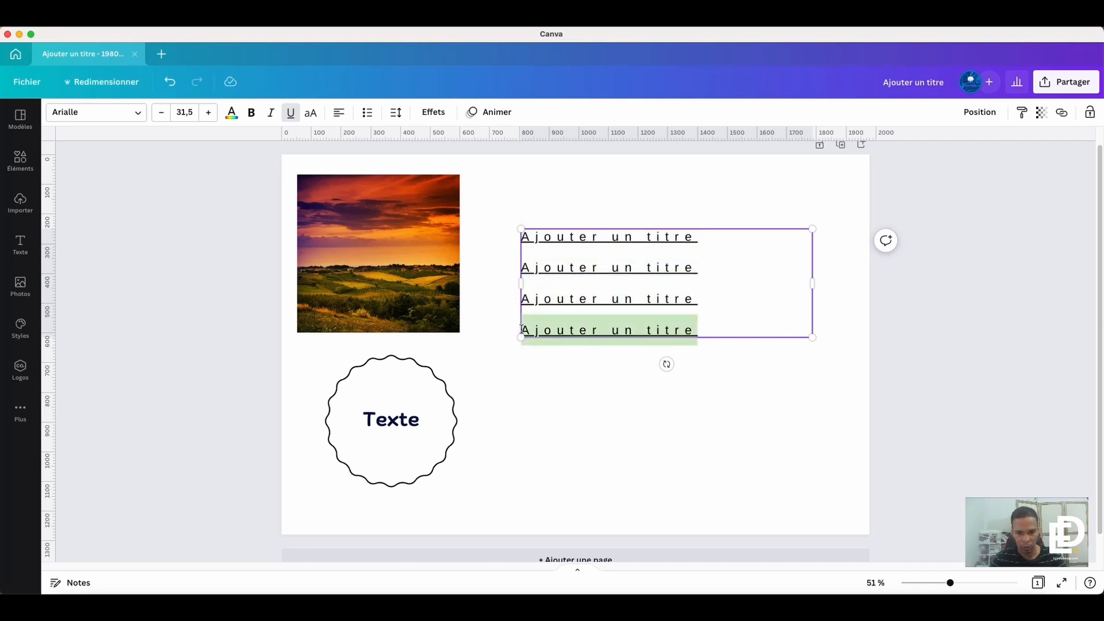
{"action": "left_click", "coordinate": [716, 330]}
{"action": "key", "text": "ctrl+v"}
{"action": "key", "text": "ctrl+v"}
{"action": "key", "text": "ctrl+v"}
{"action": "key", "text": "ctrl+v"}
{"action": "key", "text": "ctrl+v"}
{"action": "key", "text": "ctrl+v"}
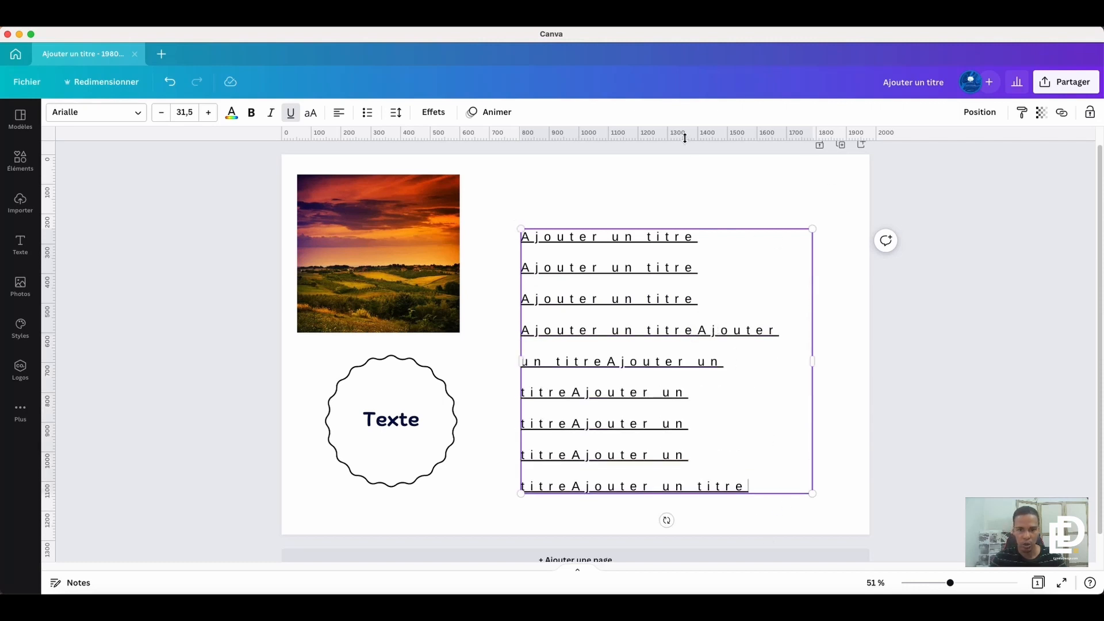
- Place a horizontal ruler guide along the top edge of the title text box
{"action": "left_click_drag", "start_coordinate": [684, 138], "coordinate": [695, 229]}
{"action": "left_click", "coordinate": [693, 181]}
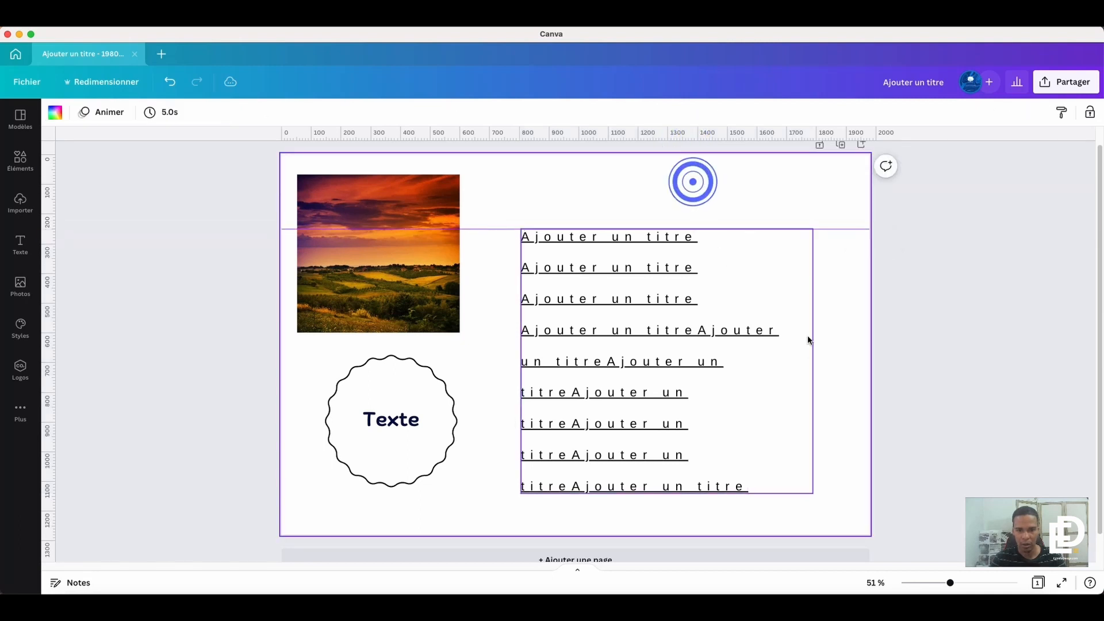
- Anchor the title text box at its vertical middle
{"action": "left_click", "coordinate": [761, 420]}
{"action": "left_click", "coordinate": [777, 482]}
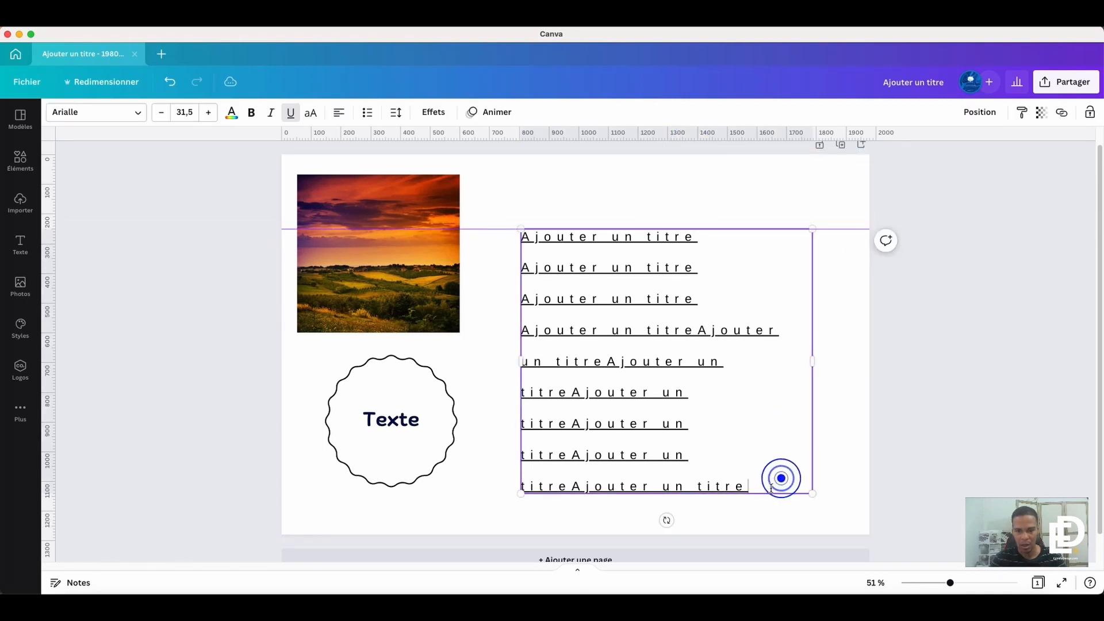
{"action": "left_click", "coordinate": [395, 112]}
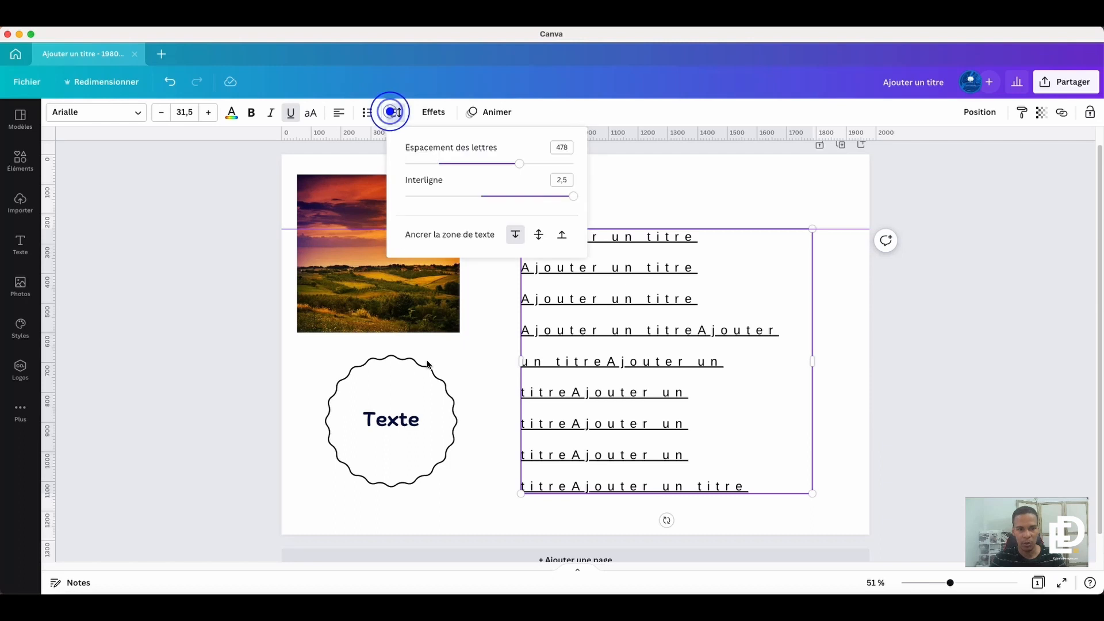
{"action": "left_click", "coordinate": [538, 235]}
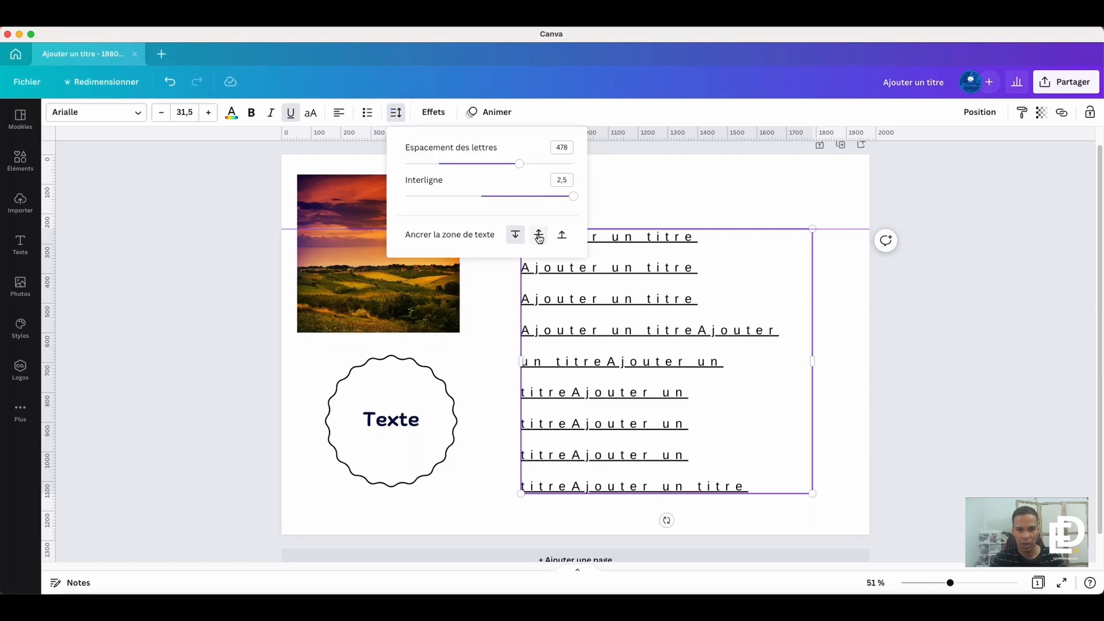
{"action": "left_click", "coordinate": [774, 448]}
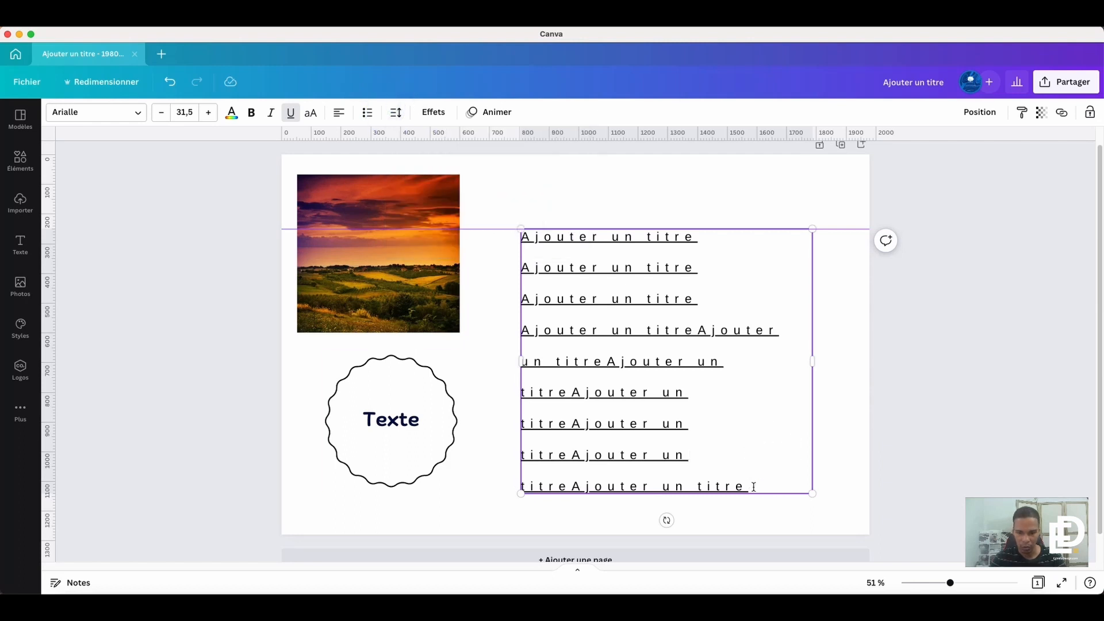
- Delete the last five lines of the title text, starting after "Ajouter un titreAjouter"
{"action": "left_click_drag", "start_coordinate": [751, 485], "coordinate": [525, 366]}
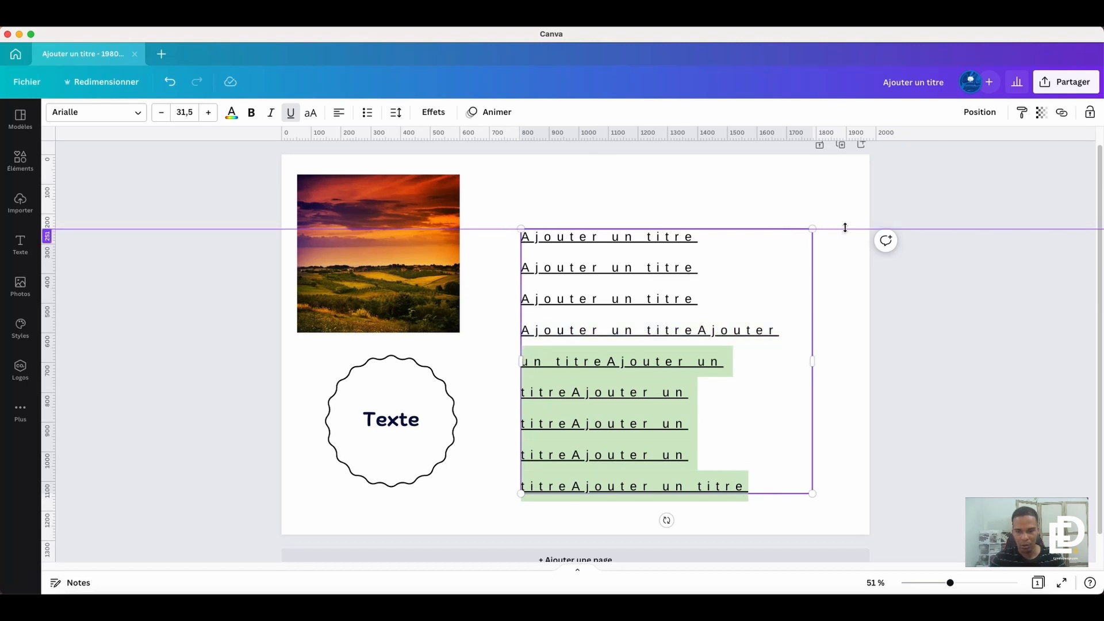
{"action": "left_click", "coordinate": [773, 369]}
{"action": "left_click_drag", "start_coordinate": [757, 489], "coordinate": [522, 367]}
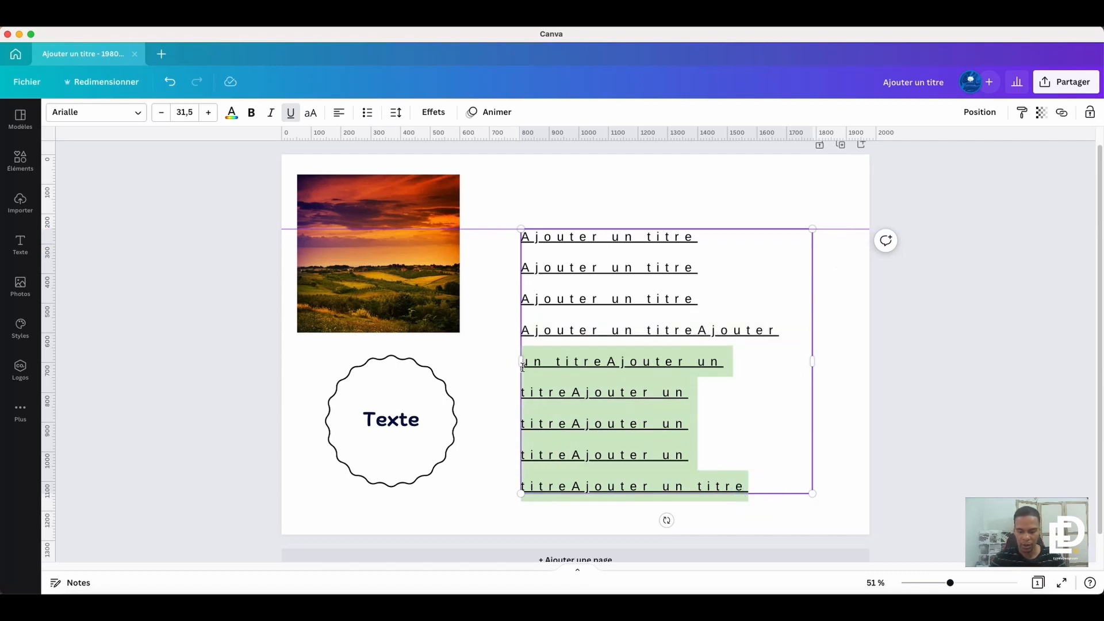
{"action": "key", "text": "BackSpace"}
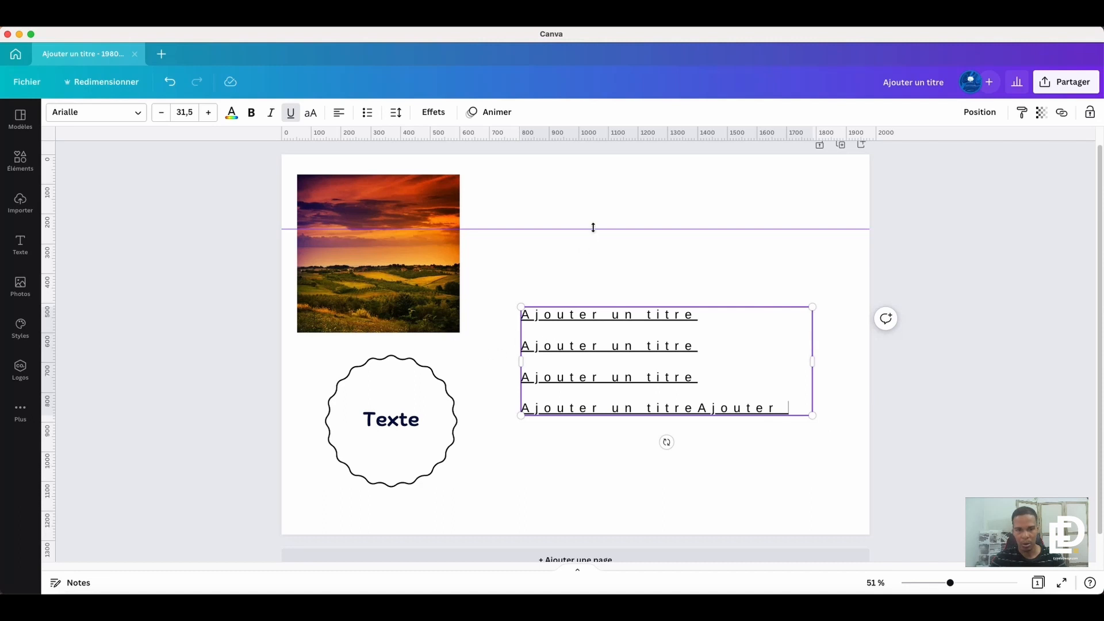
- Place a second horizontal ruler guide through the vertical middle of the title text box
{"action": "left_click_drag", "start_coordinate": [596, 138], "coordinate": [613, 364]}
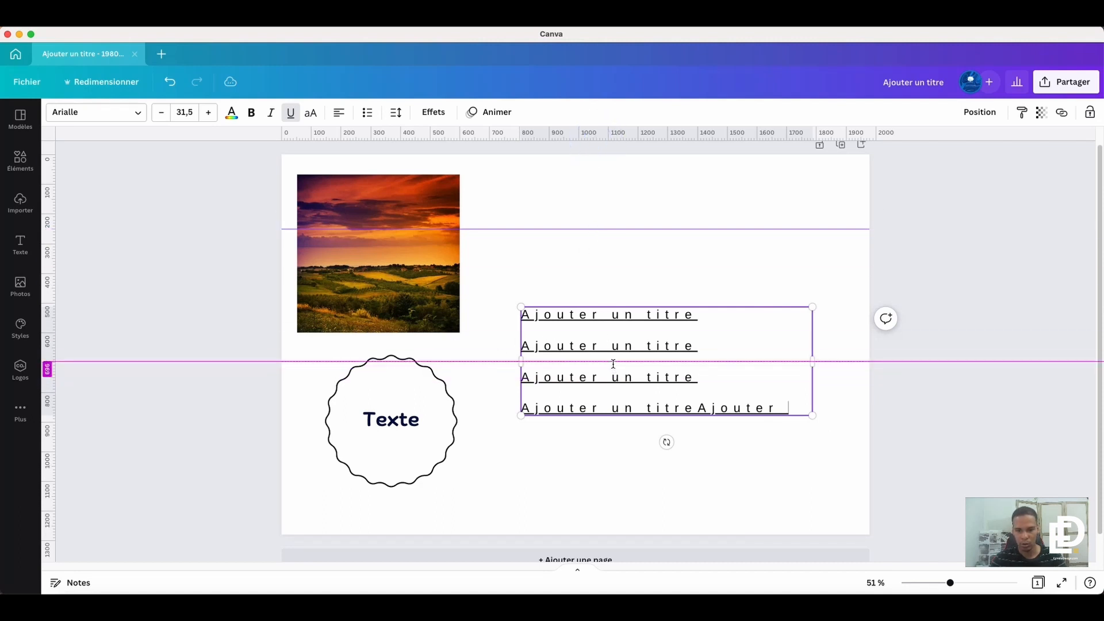
{"action": "left_click", "coordinate": [905, 397]}
- Add a new line below "Ajouter un titreAjouter" and fill it with repeated pasted copies of "Ajouter un titre"
{"action": "left_click", "coordinate": [784, 404]}
{"action": "left_click", "coordinate": [779, 408]}
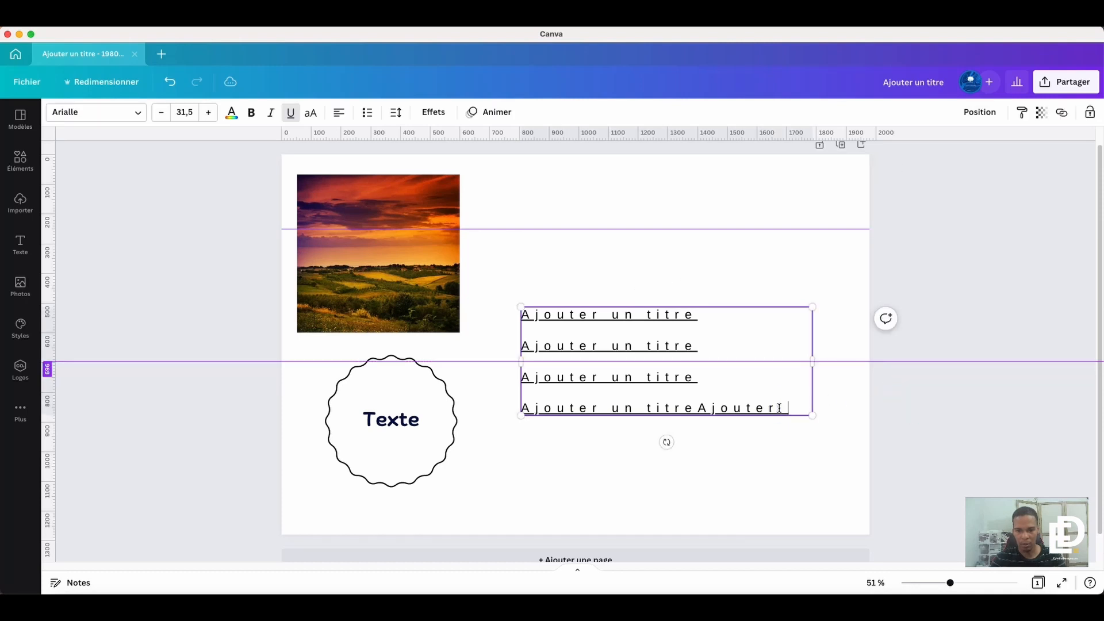
{"action": "left_click", "coordinate": [798, 406]}
{"action": "key", "text": "Return"}
{"action": "type", "text": "Ajouter un titre"}
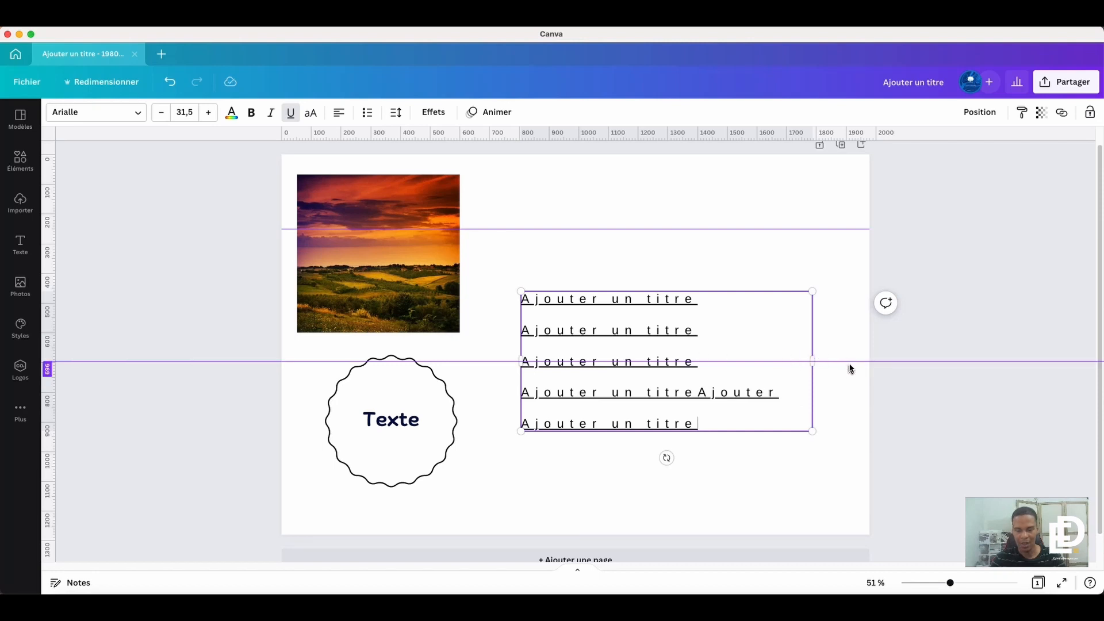
{"action": "key", "text": "super+v"}
{"action": "key", "text": "super+v"}
{"action": "key", "text": "super+v"}
{"action": "key", "text": "super+v"}
{"action": "key", "text": "super+v"}
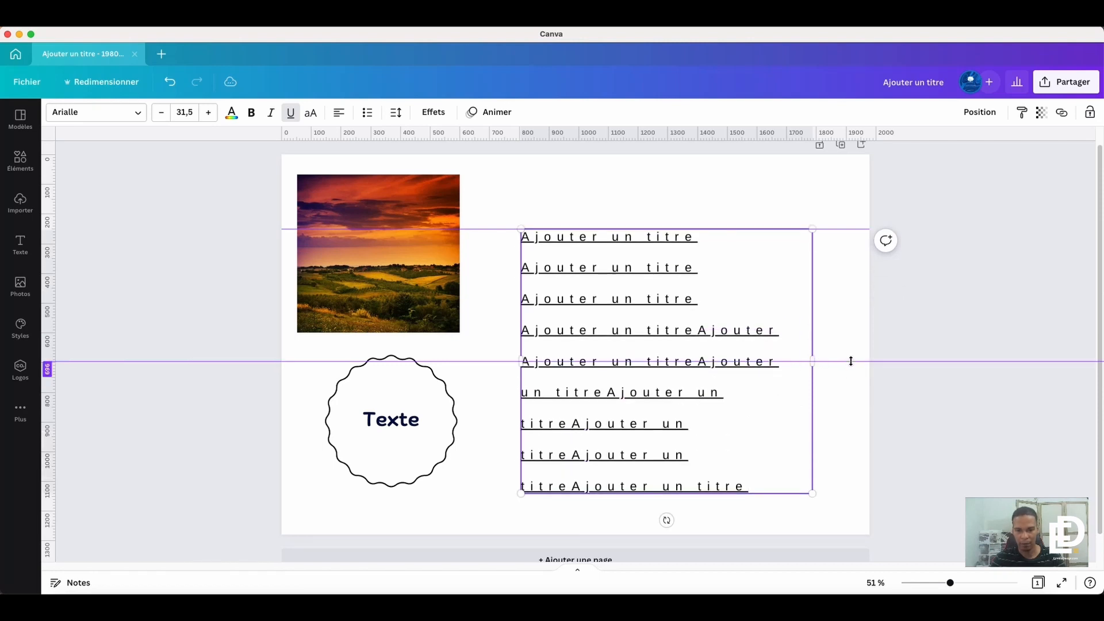
- Place a horizontal ruler guide along the title text box's bottom edge and anchor the box at its bottom
{"action": "left_click_drag", "start_coordinate": [682, 132], "coordinate": [694, 494]}
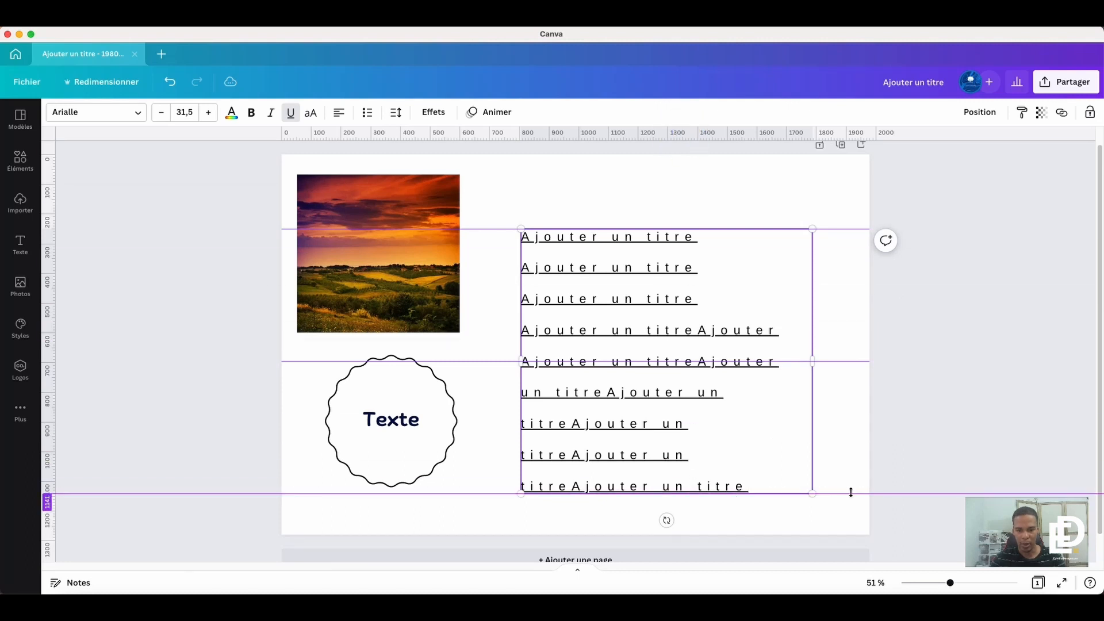
{"action": "left_click", "coordinate": [395, 113]}
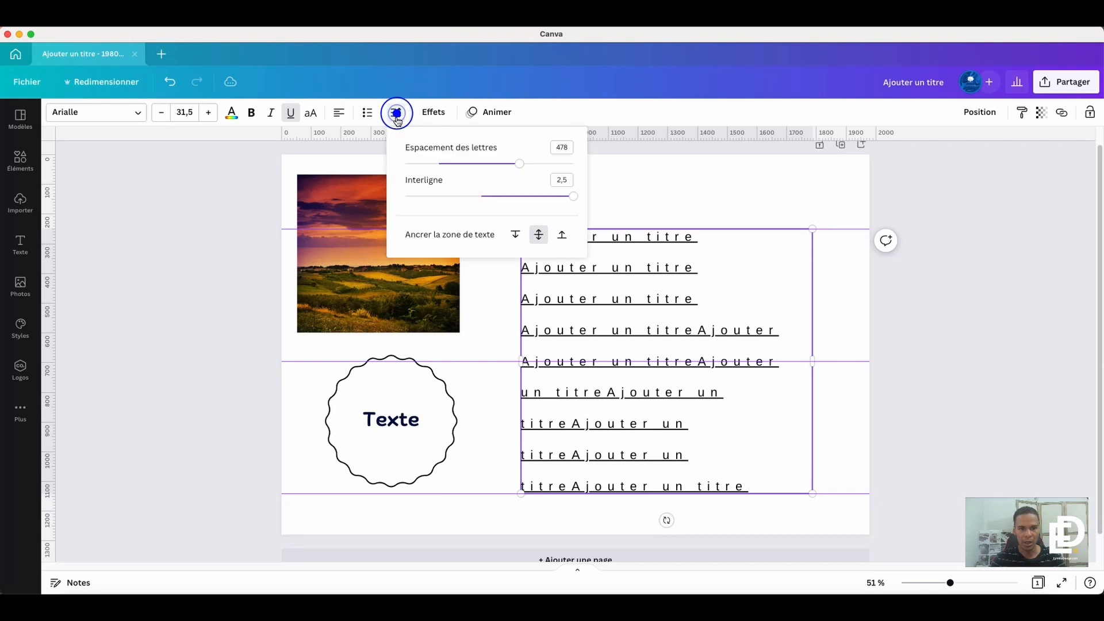
{"action": "left_click", "coordinate": [561, 234]}
{"action": "left_click", "coordinate": [721, 476]}
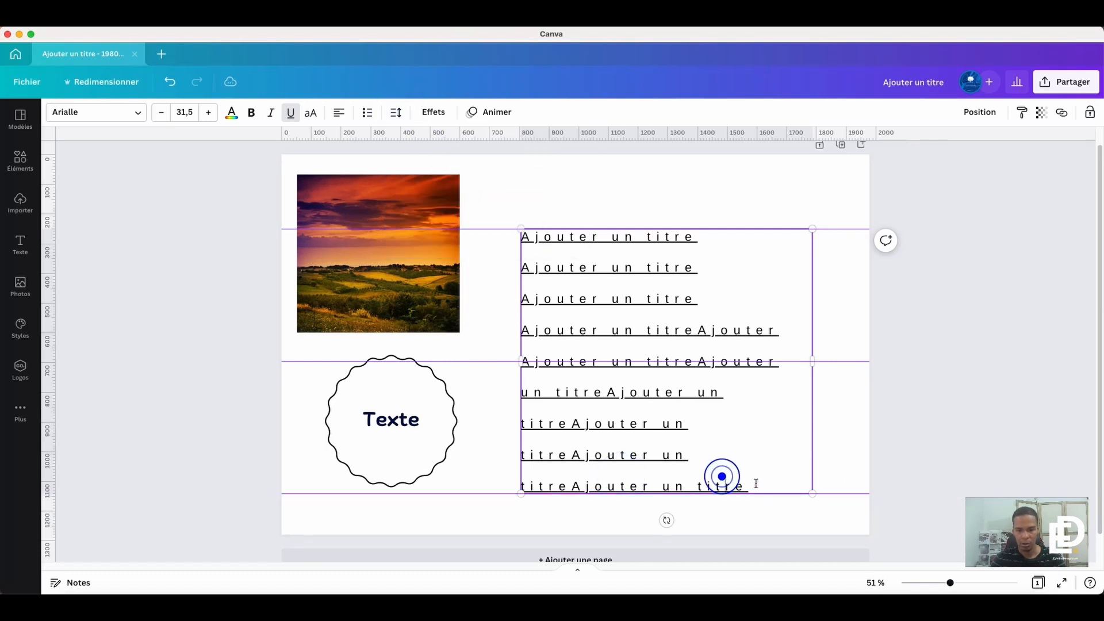
- Delete the end of the title text so that its last line reads "un titreA"
{"action": "left_click_drag", "start_coordinate": [756, 483], "coordinate": [523, 454]}
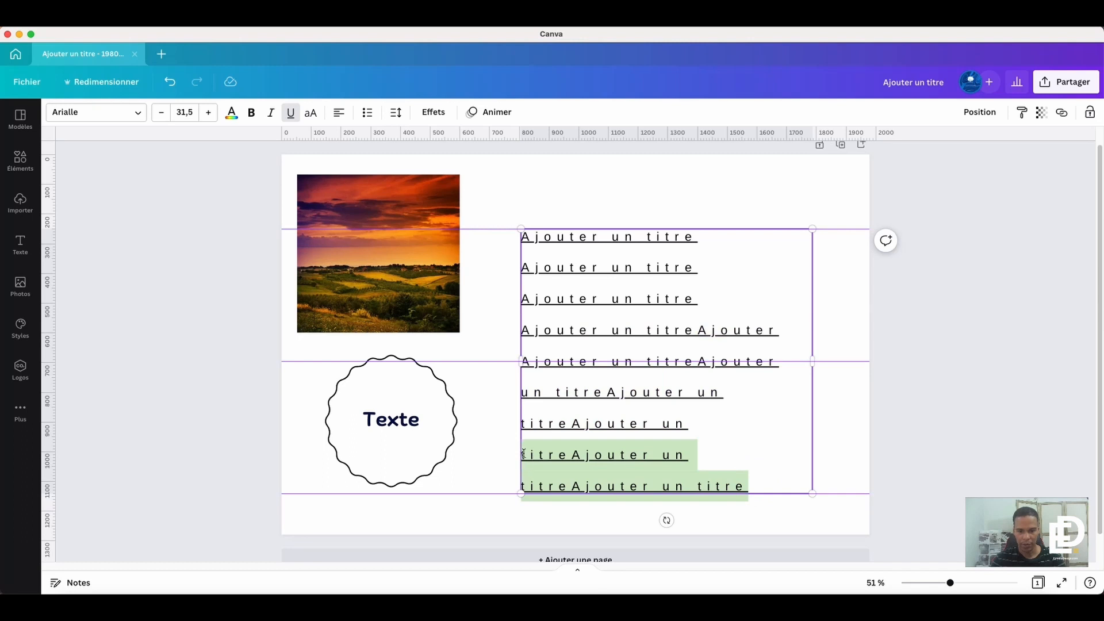
{"action": "key", "text": "BackSpace"}
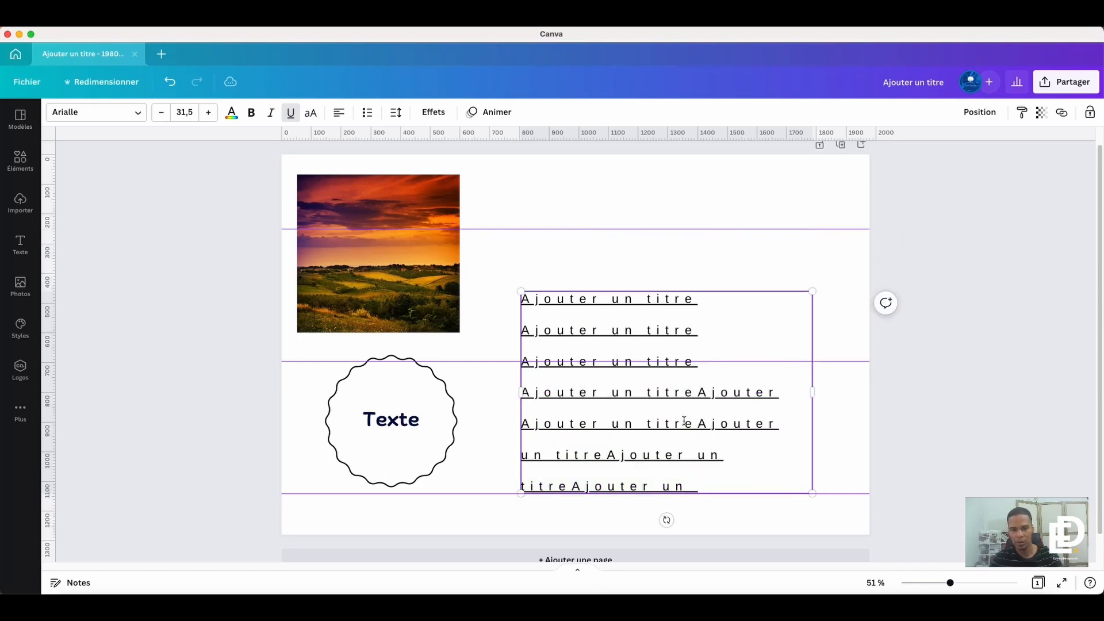
{"action": "key", "text": "BackSpace"}
{"action": "key", "text": "BackSpace"}
{"action": "key", "text": "BackSpace"}
{"action": "key", "text": "BackSpace"}
{"action": "key", "text": "BackSpace"}
{"action": "key", "text": "BackSpace"}
{"action": "key", "text": "BackSpace"}
{"action": "key", "text": "BackSpace"}
{"action": "key", "text": "BackSpace"}
{"action": "key", "text": "BackSpace"}
{"action": "key", "text": "BackSpace"}
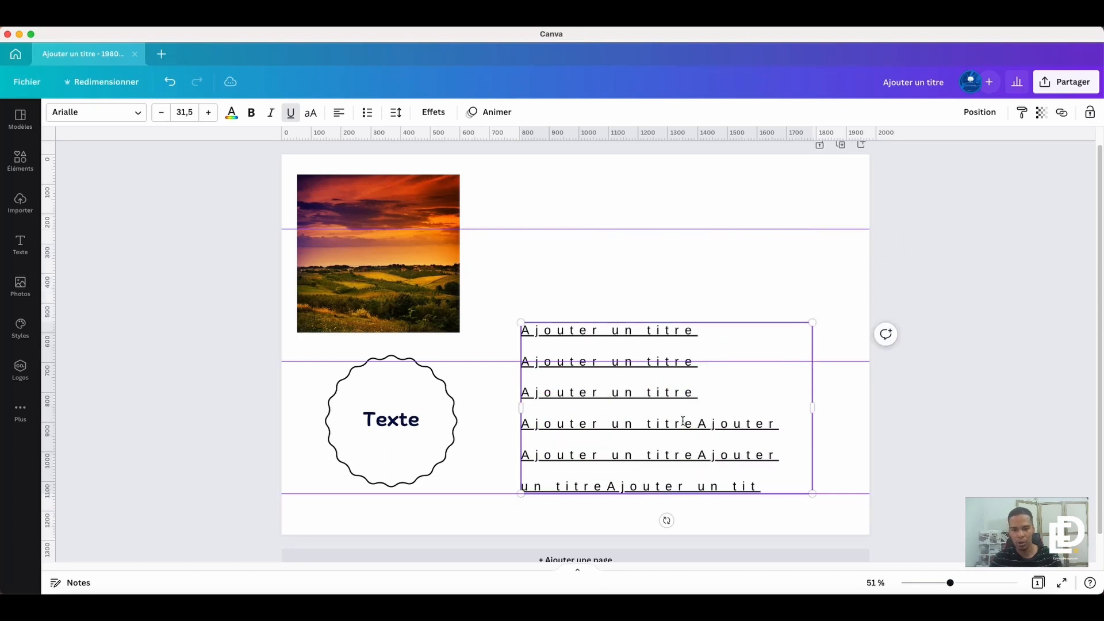
{"action": "key", "text": "BackSpace"}
{"action": "key", "text": "BackSpace"}
{"action": "key", "text": "BackSpace"}
{"action": "key", "text": "BackSpace"}
{"action": "key", "text": "BackSpace"}
{"action": "key", "text": "BackSpace"}
{"action": "key", "text": "BackSpace"}
{"action": "key", "text": "BackSpace"}
{"action": "key", "text": "BackSpace"}
{"action": "key", "text": "BackSpace"}
{"action": "key", "text": "BackSpace"}
{"action": "key", "text": "BackSpace"}
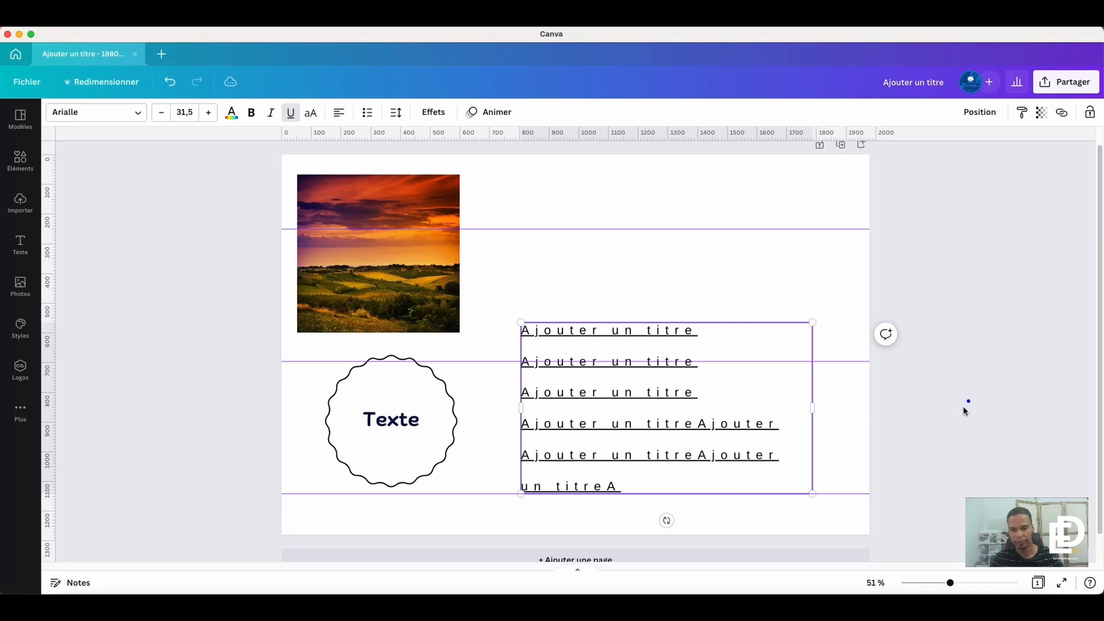
{"action": "left_click", "coordinate": [967, 401]}
{"action": "left_click_drag", "start_coordinate": [916, 210], "coordinate": [857, 518]}
{"action": "left_click", "coordinate": [960, 360]}
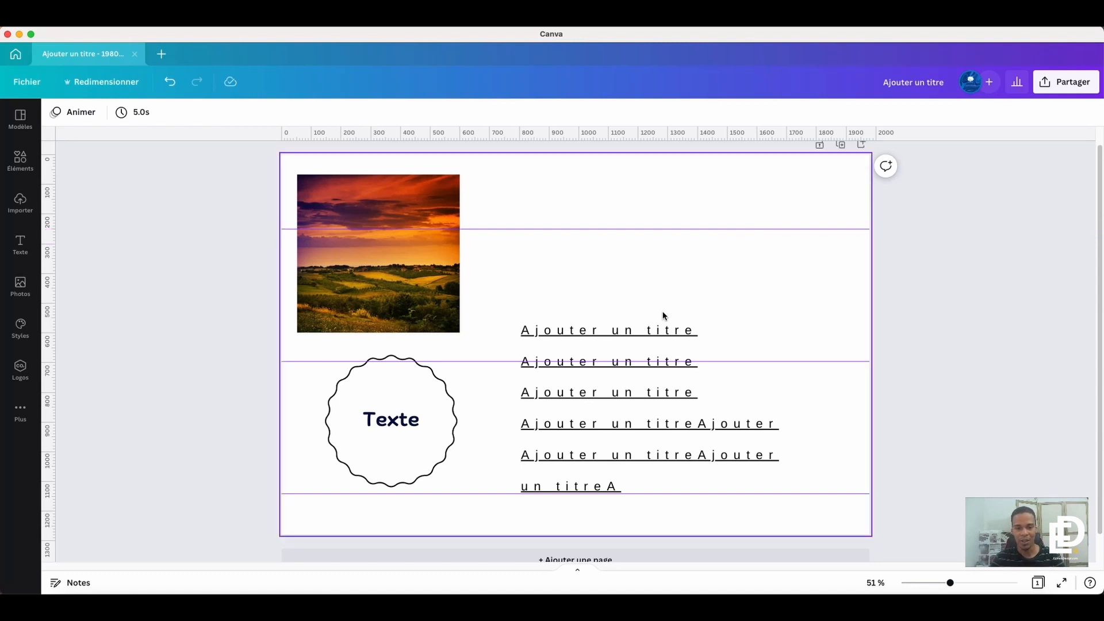
- Move the title text box up and slightly right so it is vertically centred on the middle guide
{"action": "left_click_drag", "start_coordinate": [614, 417], "coordinate": [620, 354]}
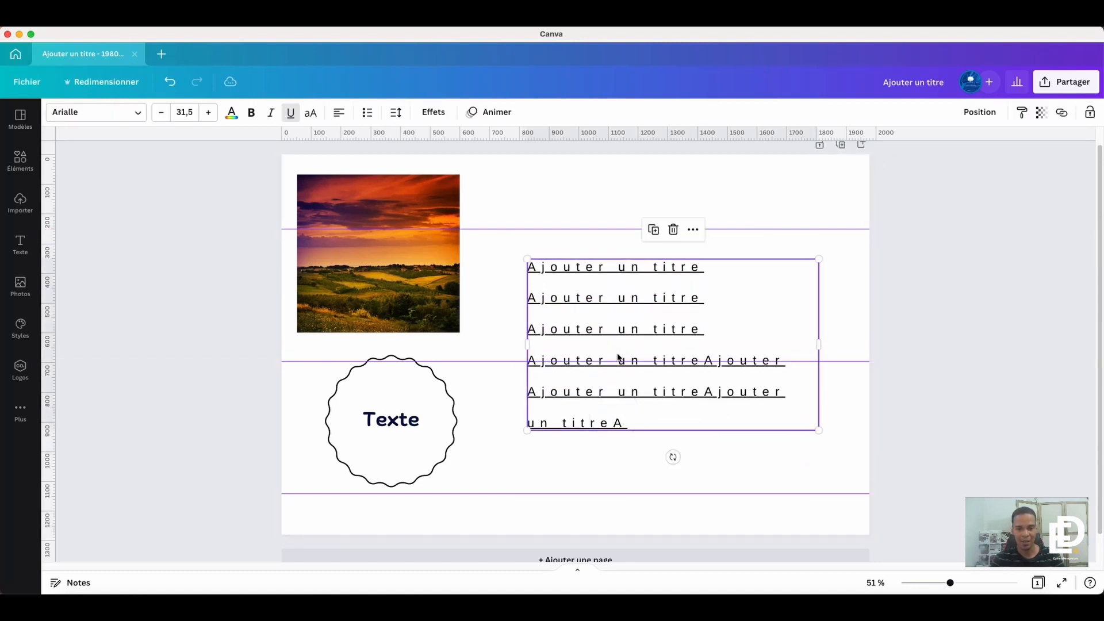
{"action": "left_click_drag", "start_coordinate": [579, 304], "coordinate": [599, 321]}
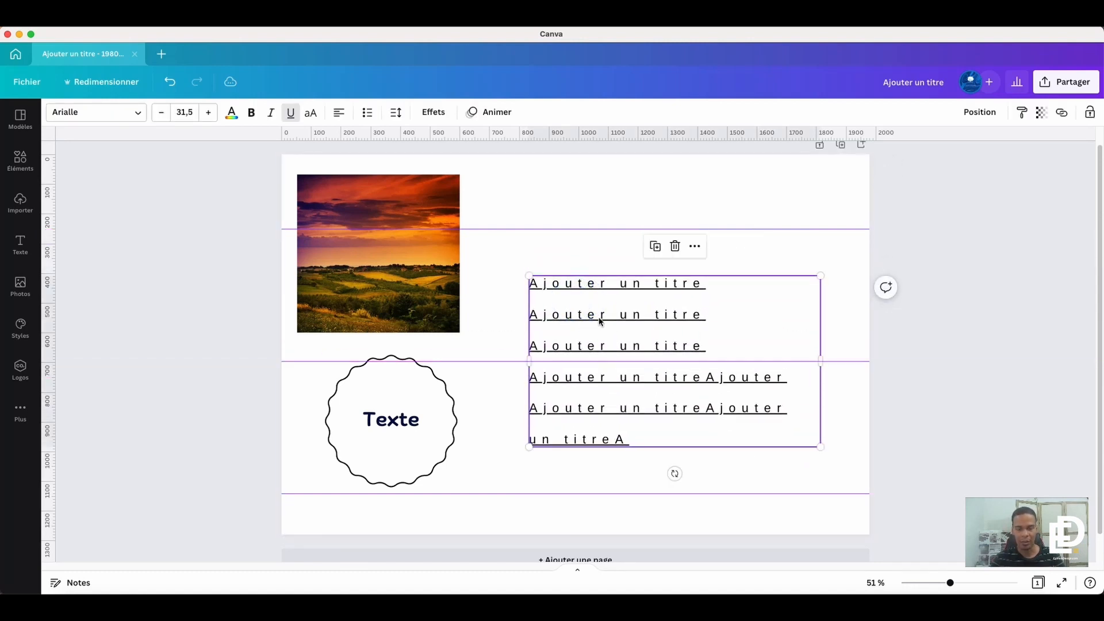
- Select the text inside the wavy badge and set its inner margin (Marge intérieure) to 20
{"action": "left_click", "coordinate": [373, 435]}
{"action": "double_click", "coordinate": [392, 419]}
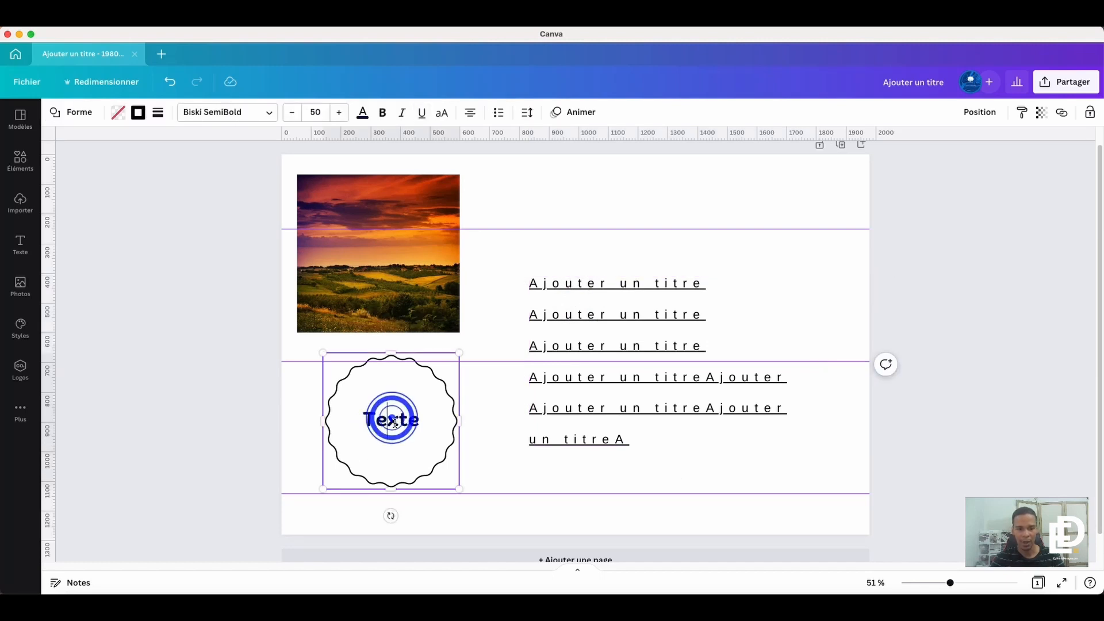
{"action": "left_click", "coordinate": [393, 421]}
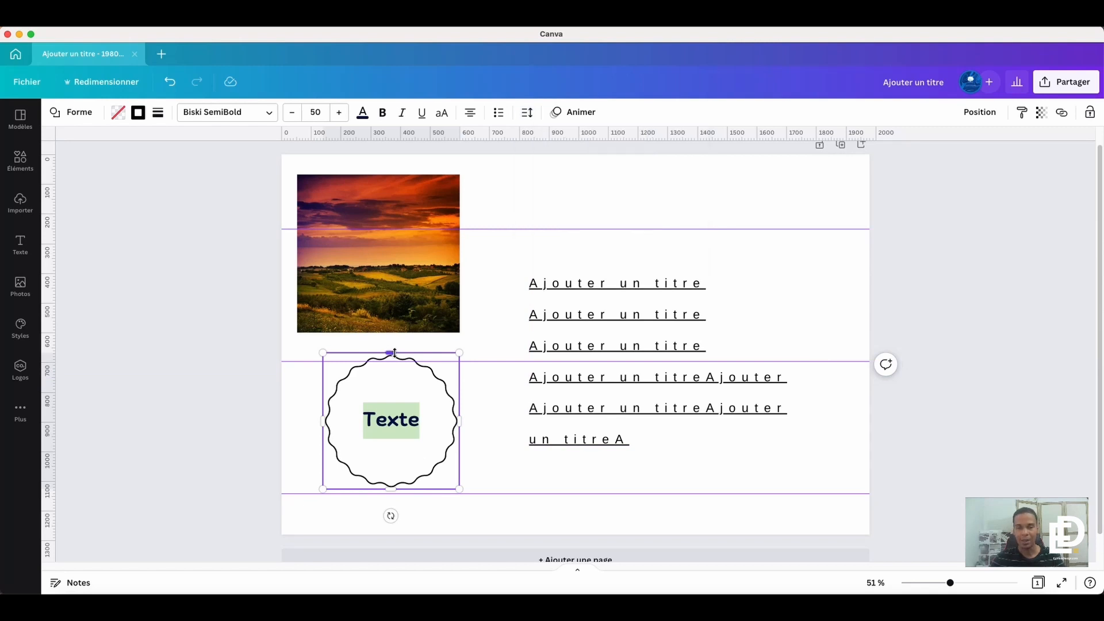
{"action": "left_click", "coordinate": [528, 113]}
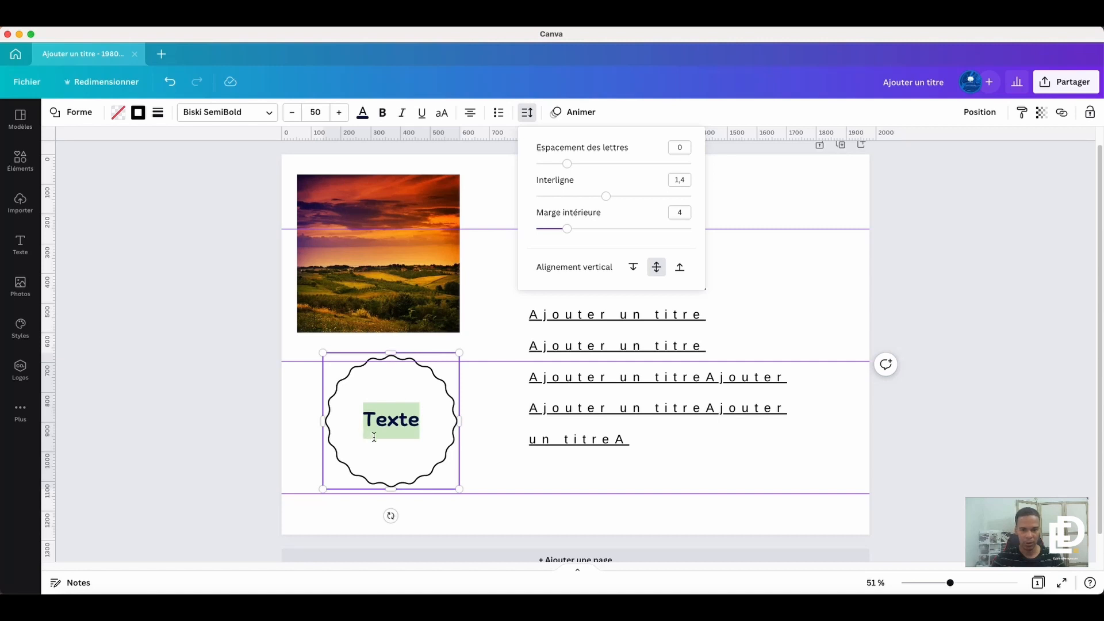
{"action": "left_click", "coordinate": [568, 230]}
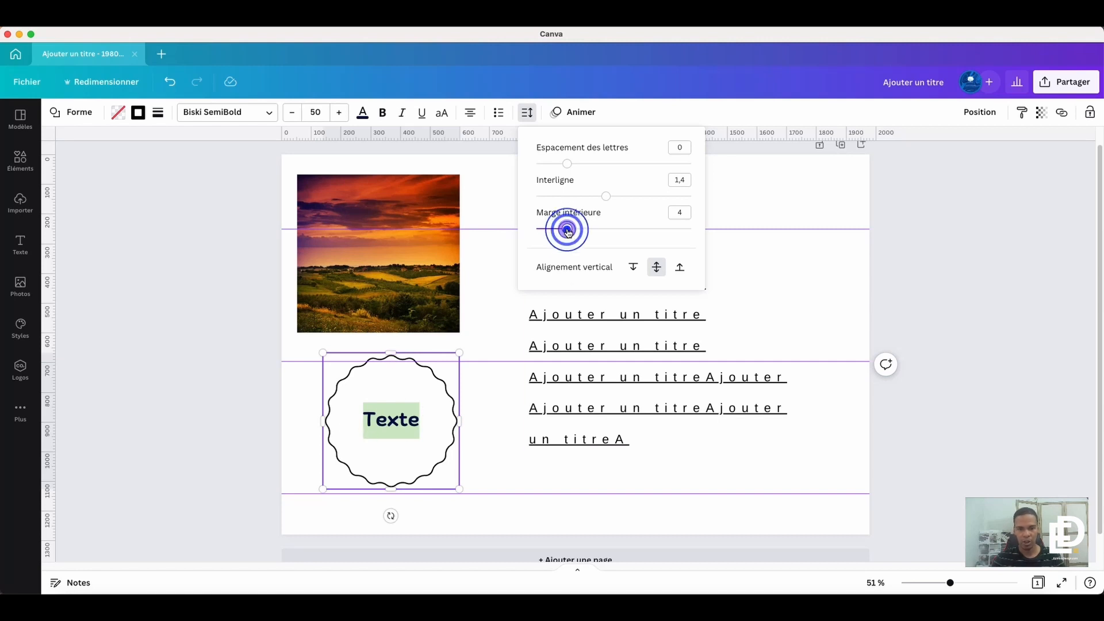
{"action": "left_click_drag", "start_coordinate": [571, 231], "coordinate": [705, 230]}
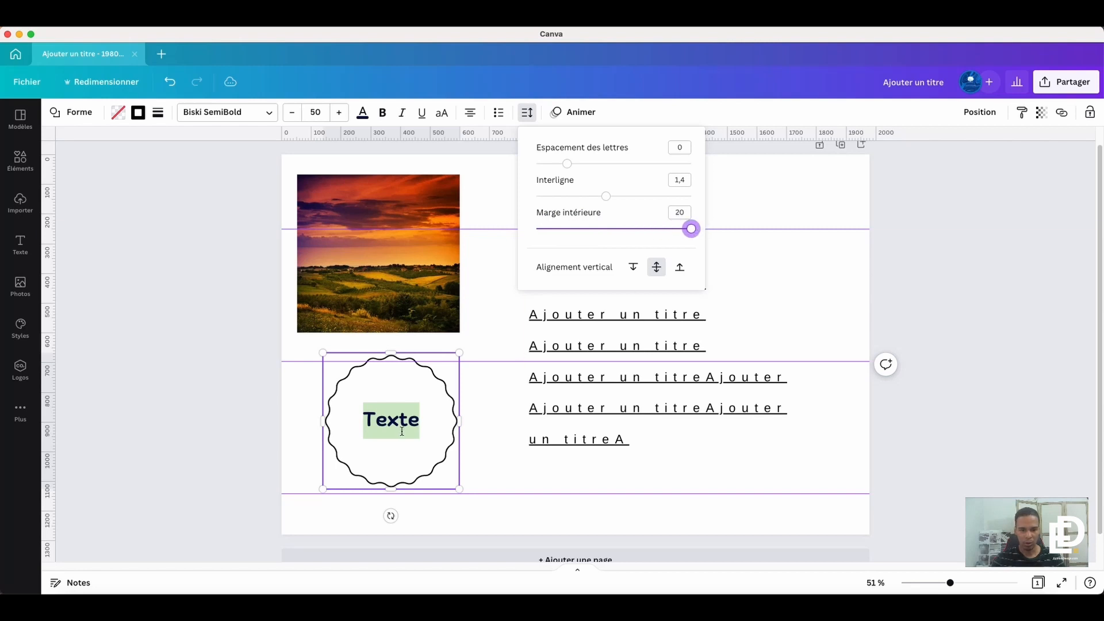
- Fill the wavy badge with repeated pasted copies of "Texte" after the original word, and enlarge the badge
{"action": "left_click", "coordinate": [418, 421]}
{"action": "double_click", "coordinate": [422, 421]}
{"action": "key", "text": "super+c"}
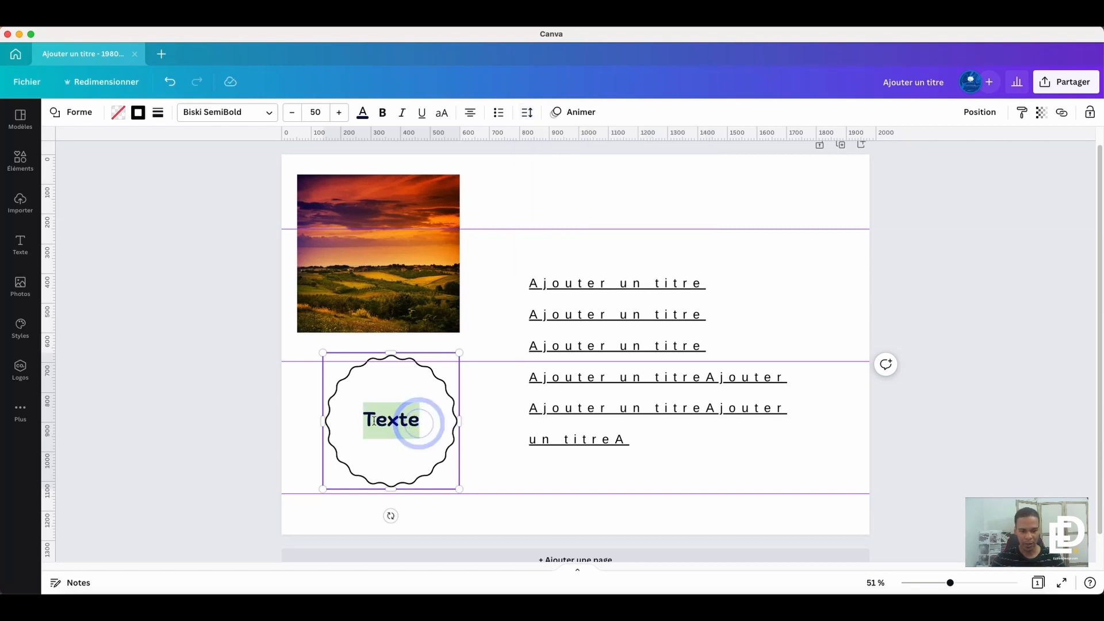
{"action": "left_click", "coordinate": [422, 423]}
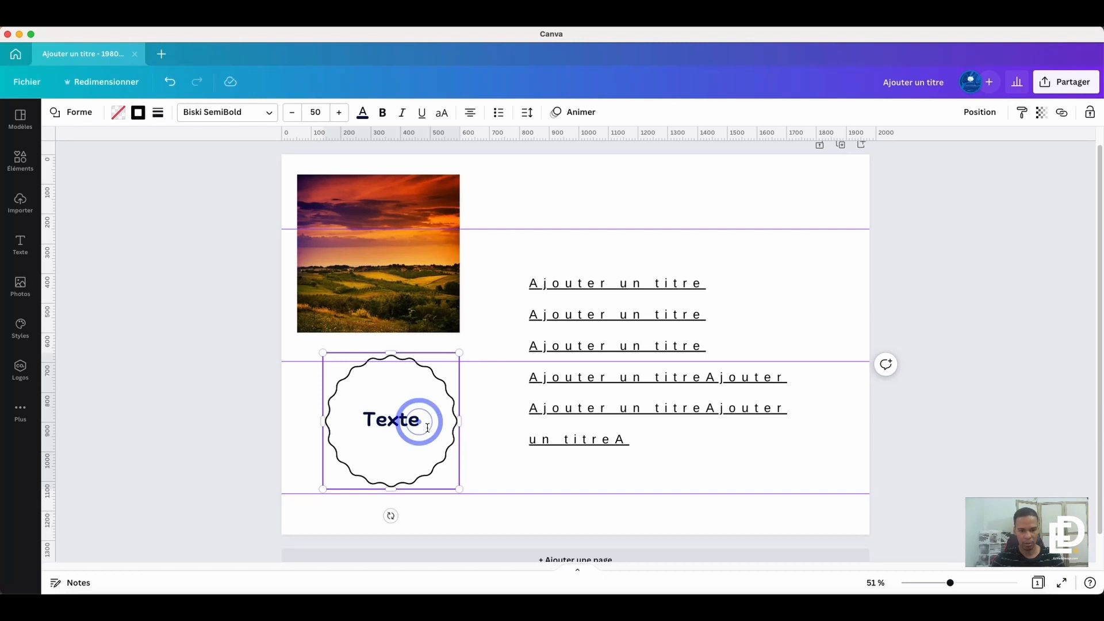
{"action": "key", "text": "super+v"}
{"action": "key", "text": "super+v"}
{"action": "key", "text": "super+v"}
{"action": "key", "text": "super+v"}
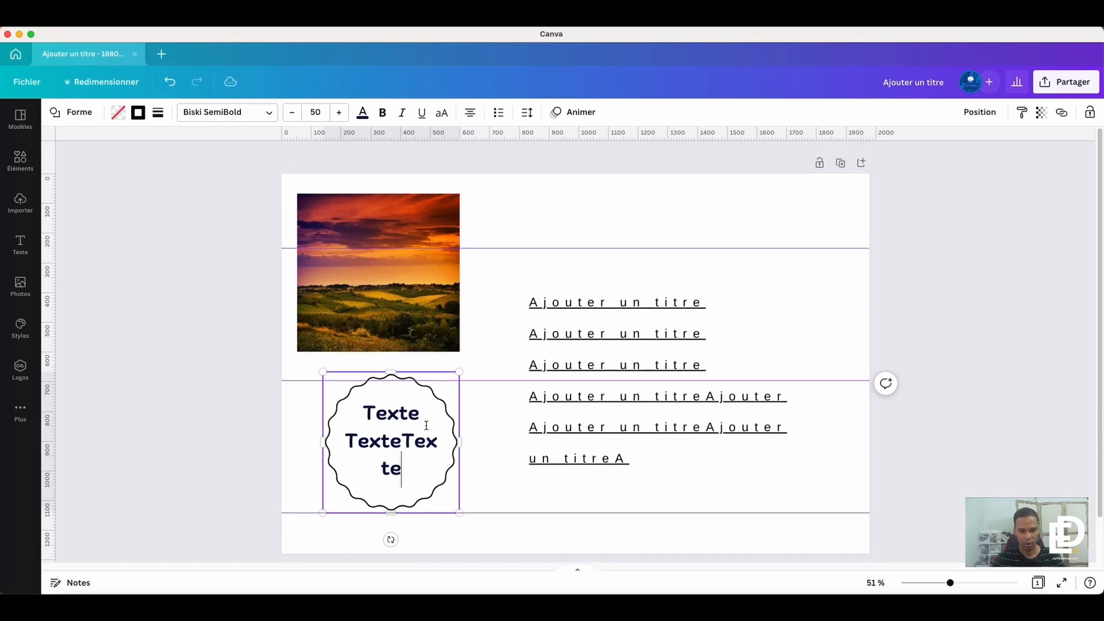
{"action": "key", "text": "super+v"}
{"action": "left_click_drag", "start_coordinate": [475, 365], "coordinate": [470, 329]}
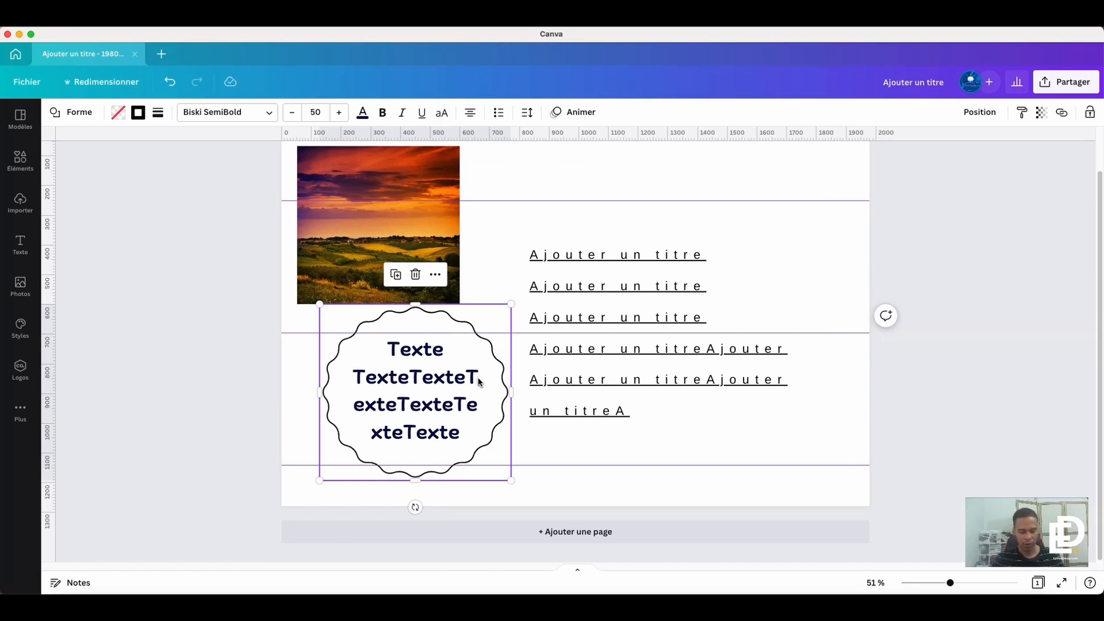
- Add a red circle, centre it over the badge's text and enlarge it until it covers all the text
{"action": "left_click", "coordinate": [530, 226]}
{"action": "key", "text": "super+v"}
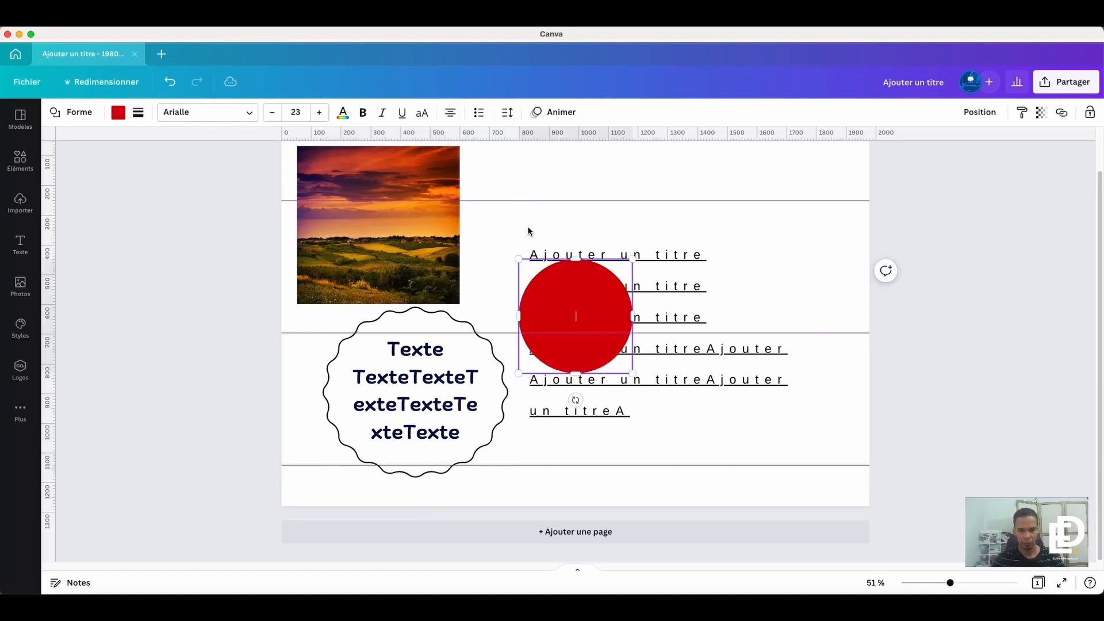
{"action": "mouse_move", "coordinate": [598, 299]}
{"action": "left_mouse_down"}
{"action": "mouse_move", "coordinate": [528, 365]}
{"action": "mouse_move", "coordinate": [438, 378]}
{"action": "left_mouse_up"}
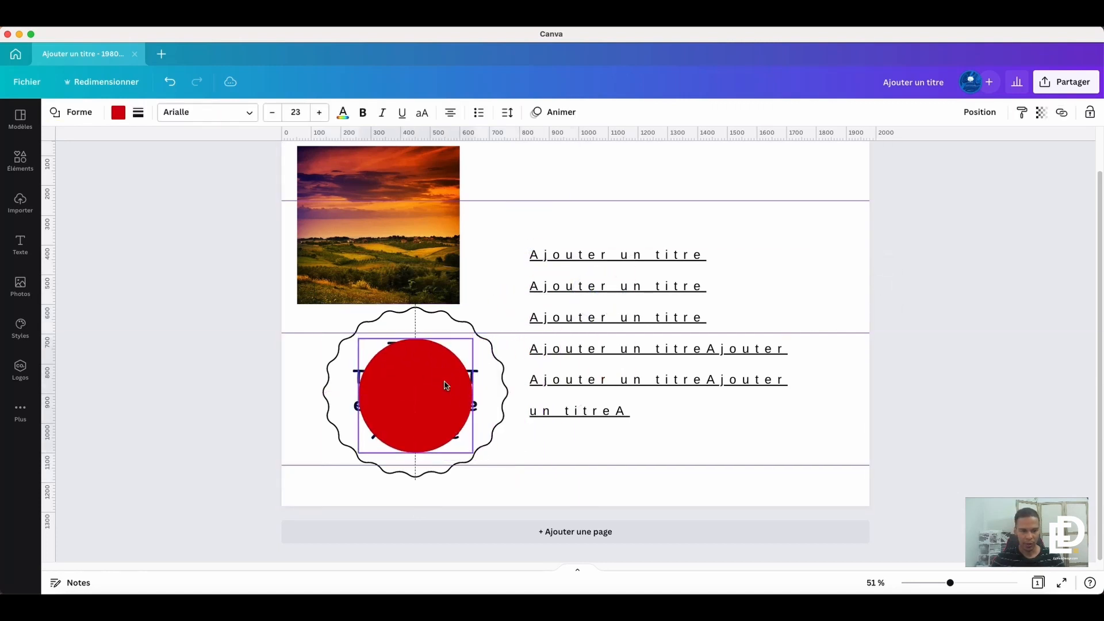
{"action": "left_click_drag", "start_coordinate": [471, 456], "coordinate": [485, 465]}
{"action": "left_click", "coordinate": [561, 455]}
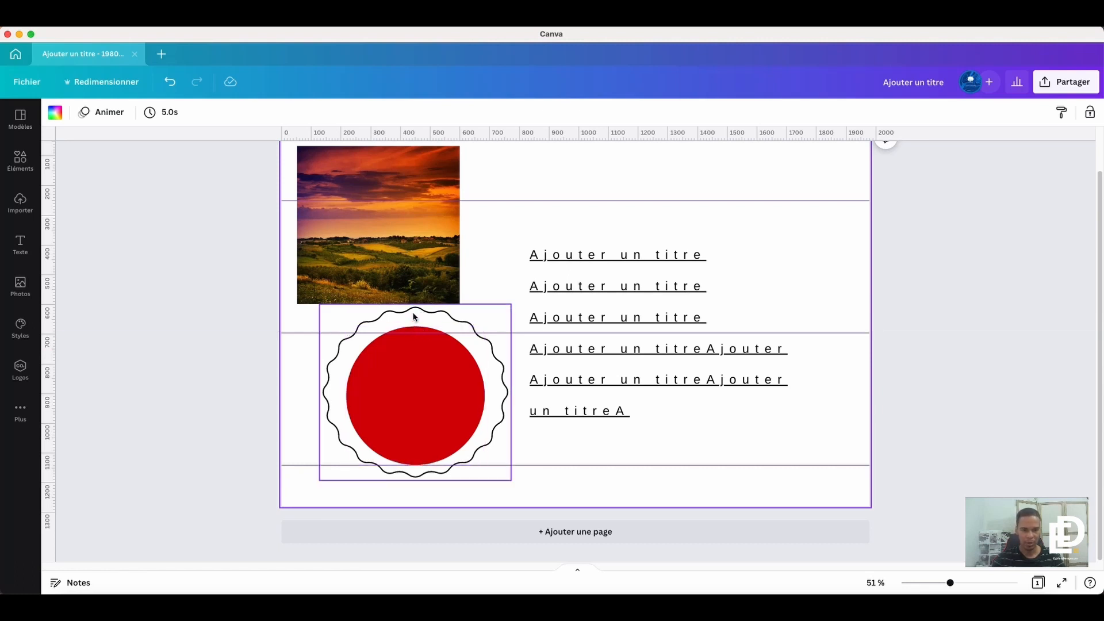
- Set the wavy badge's inner margin (Marge intérieure) to 0
{"action": "left_click", "coordinate": [460, 320]}
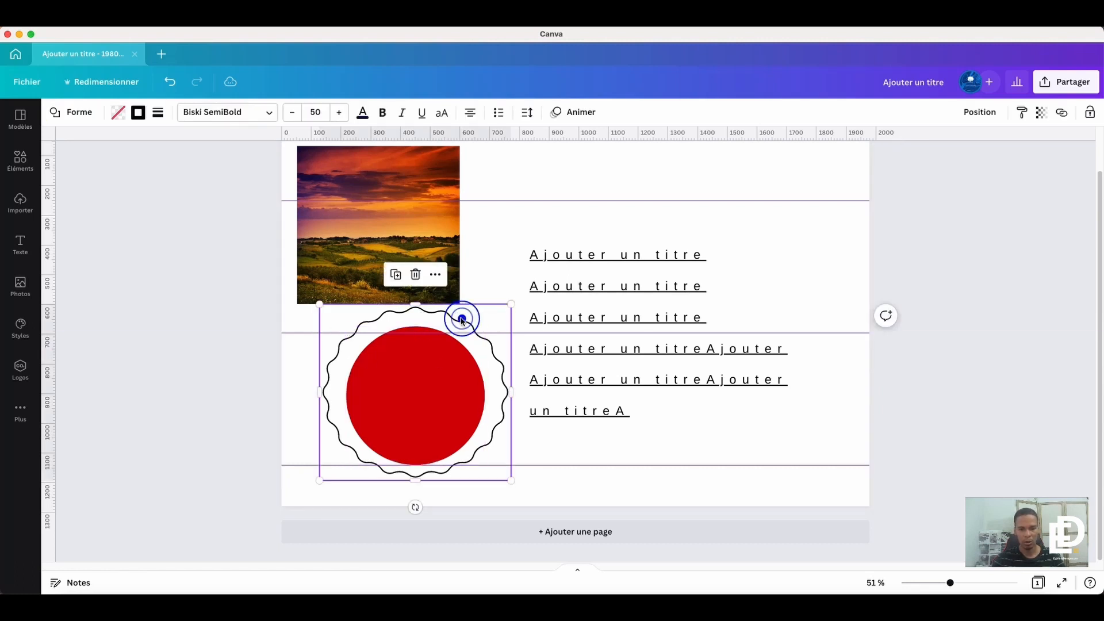
{"action": "left_click", "coordinate": [522, 113]}
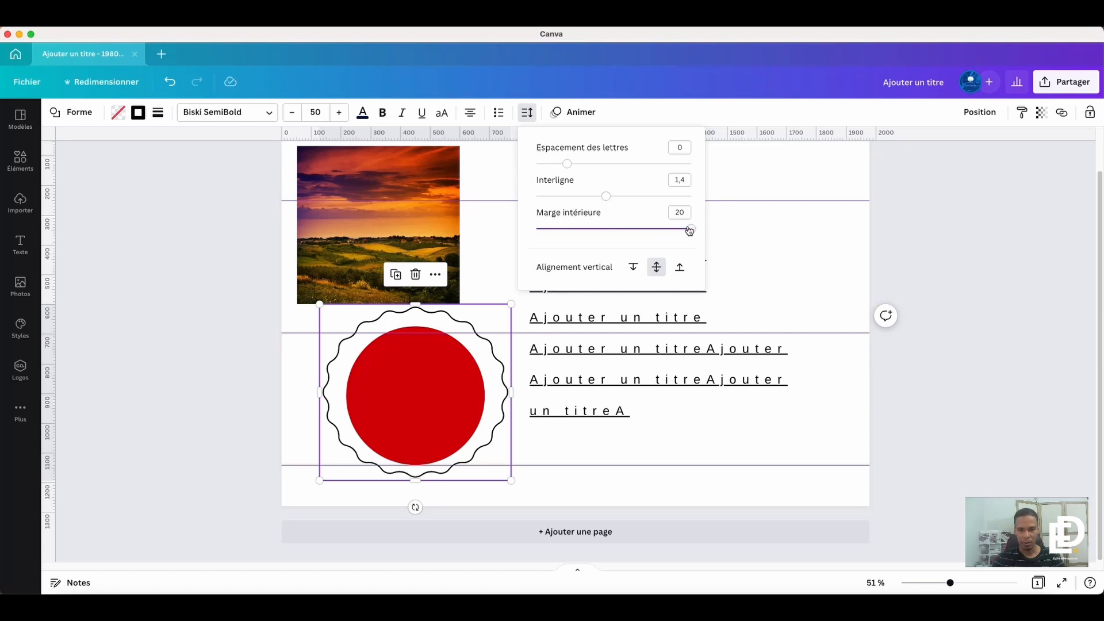
{"action": "left_click_drag", "start_coordinate": [690, 228], "coordinate": [518, 237]}
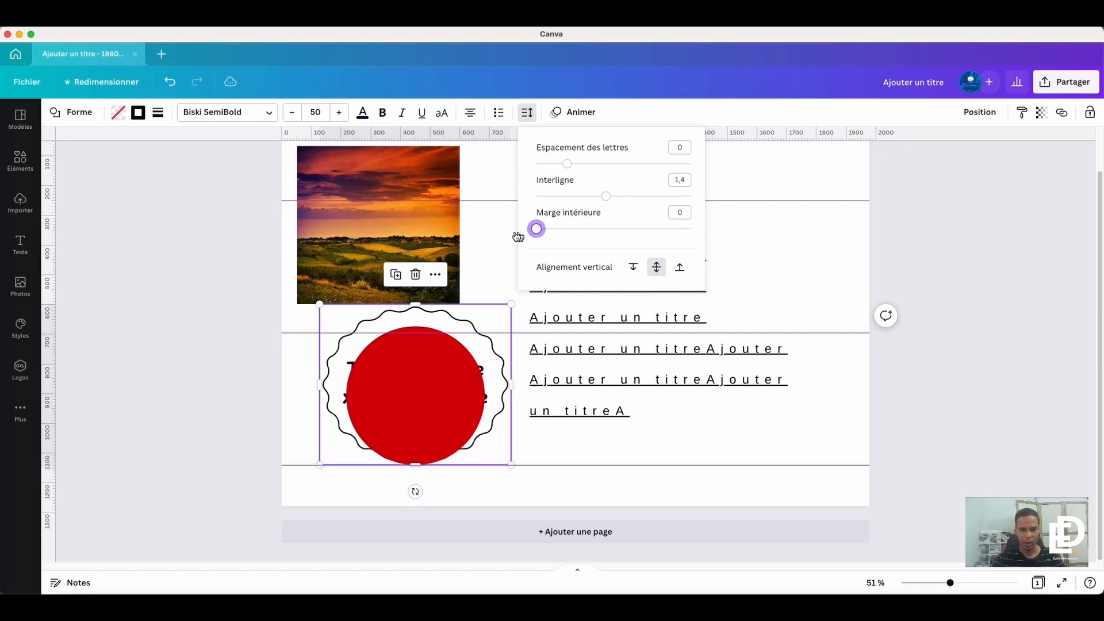
- Move the red circle off the badge to the page's lower right area, and make the badge slightly smaller
{"action": "left_click", "coordinate": [418, 386]}
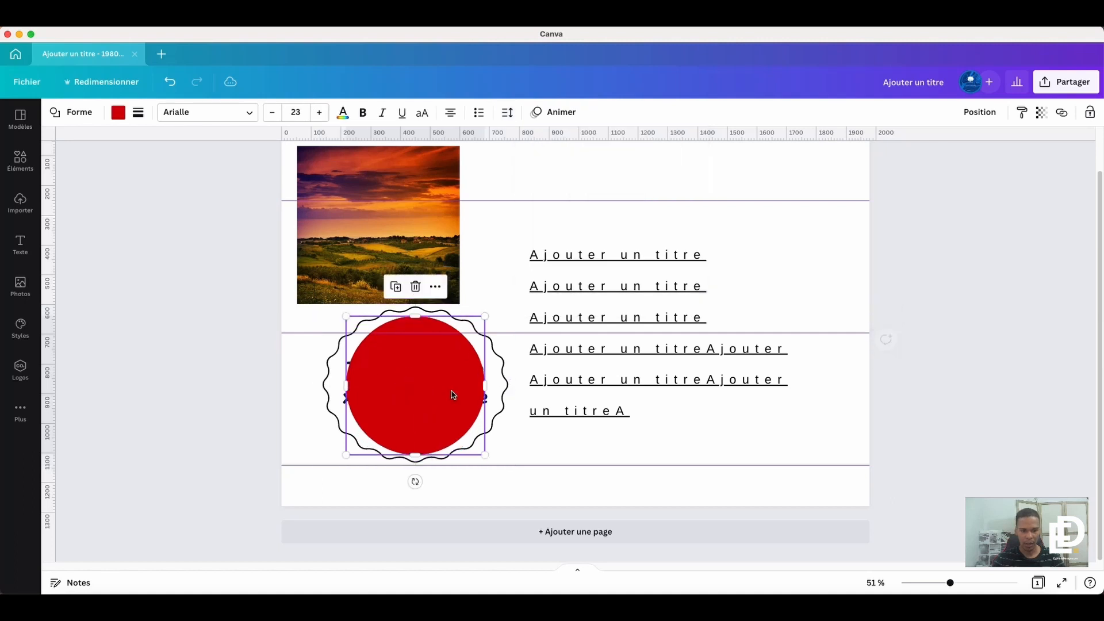
{"action": "left_click_drag", "start_coordinate": [425, 380], "coordinate": [751, 423]}
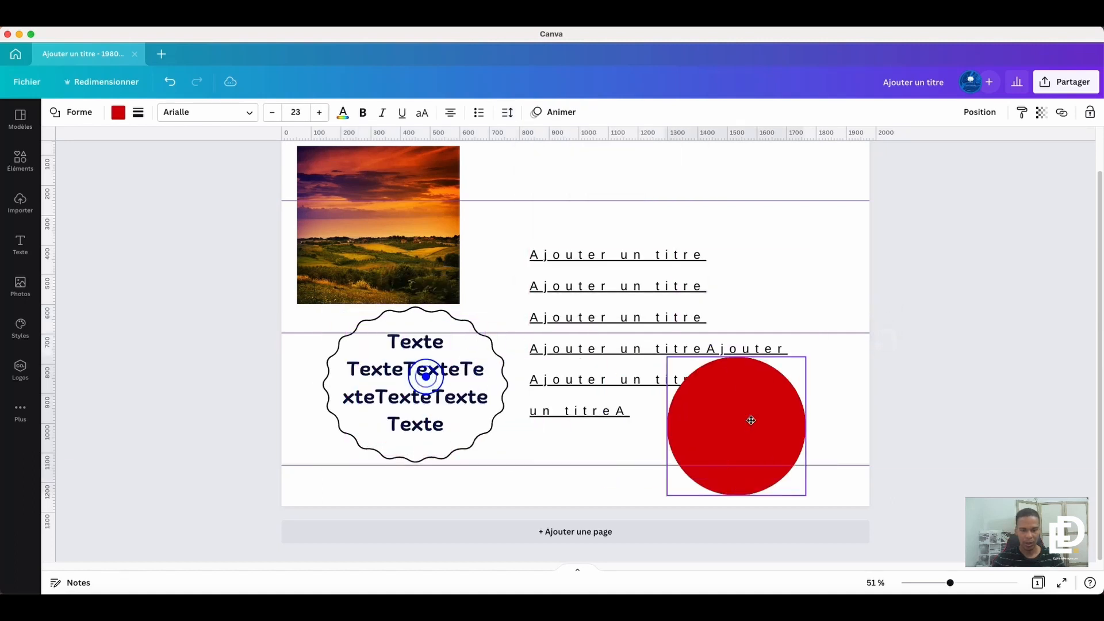
{"action": "left_click", "coordinate": [423, 374]}
{"action": "mouse_move", "coordinate": [495, 386]}
{"action": "left_mouse_down"}
{"action": "mouse_move", "coordinate": [475, 383]}
{"action": "mouse_move", "coordinate": [490, 386]}
{"action": "left_mouse_up"}
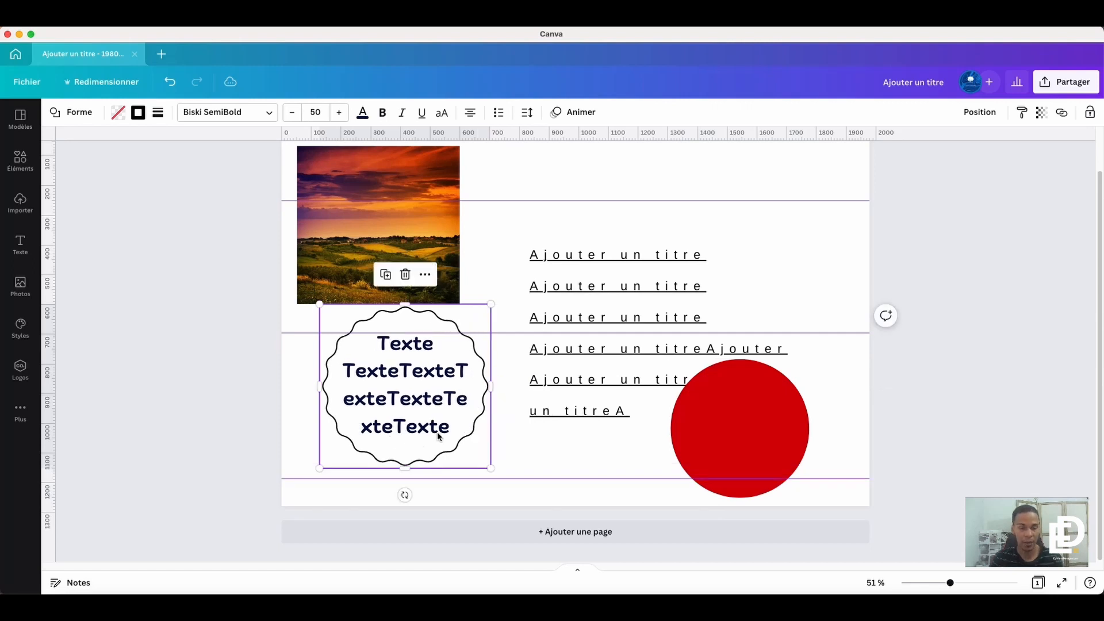
- Delete the wavy badge, the repeated title text and the paragraph text box at the top of the page
{"action": "left_click", "coordinate": [725, 219]}
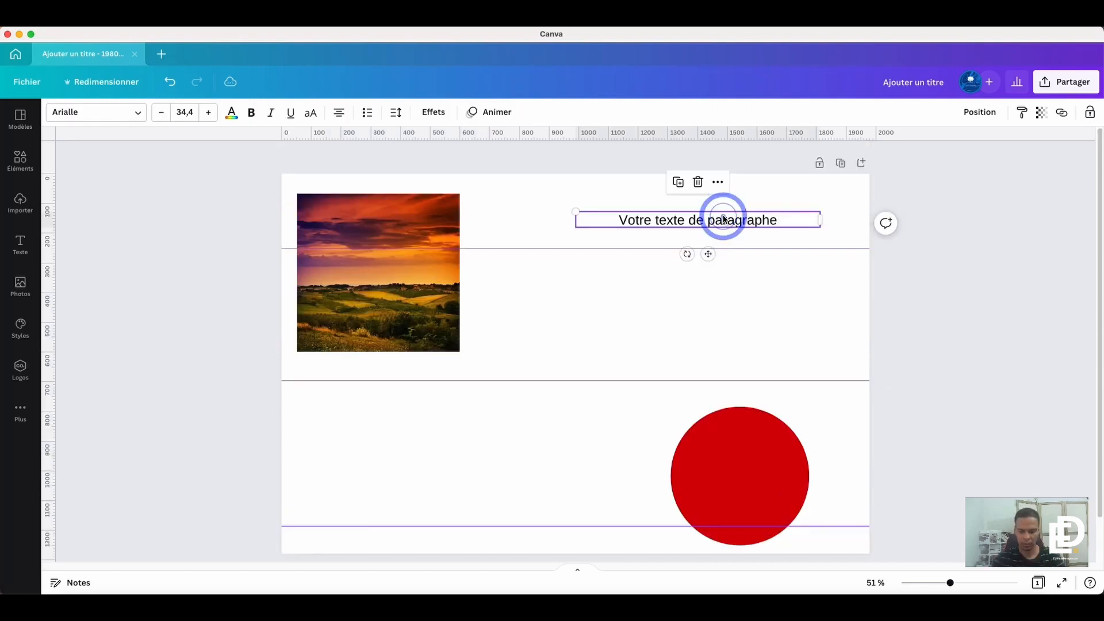
{"action": "key", "text": "Delete"}
{"action": "left_click", "coordinate": [528, 346]}
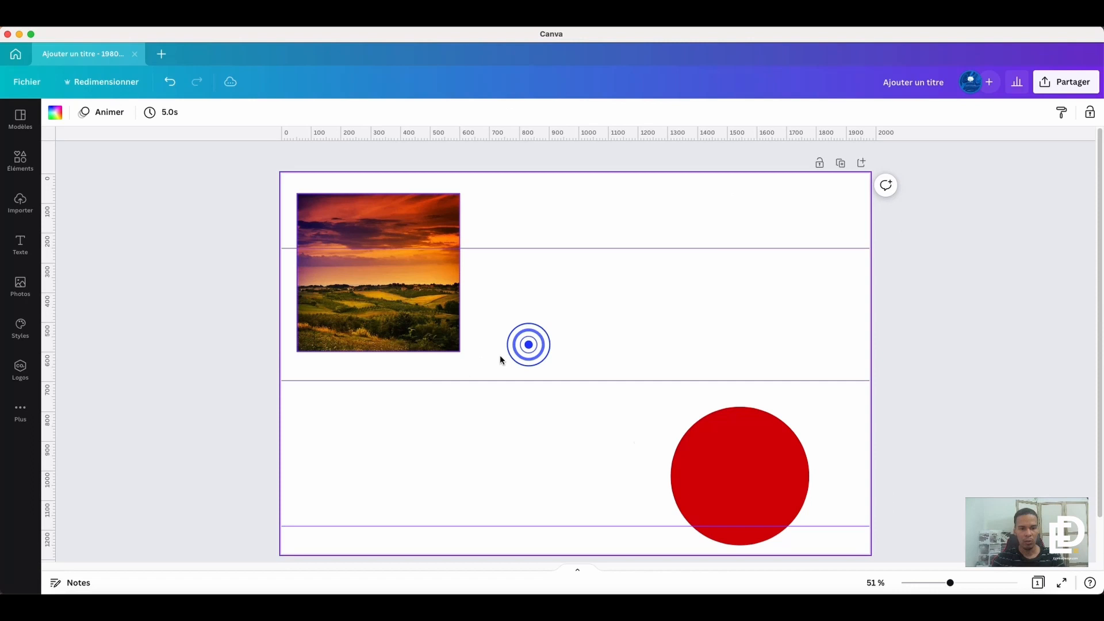
- Add a paragraph text box, widen it and place it above the red circle
{"action": "left_click", "coordinate": [710, 470]}
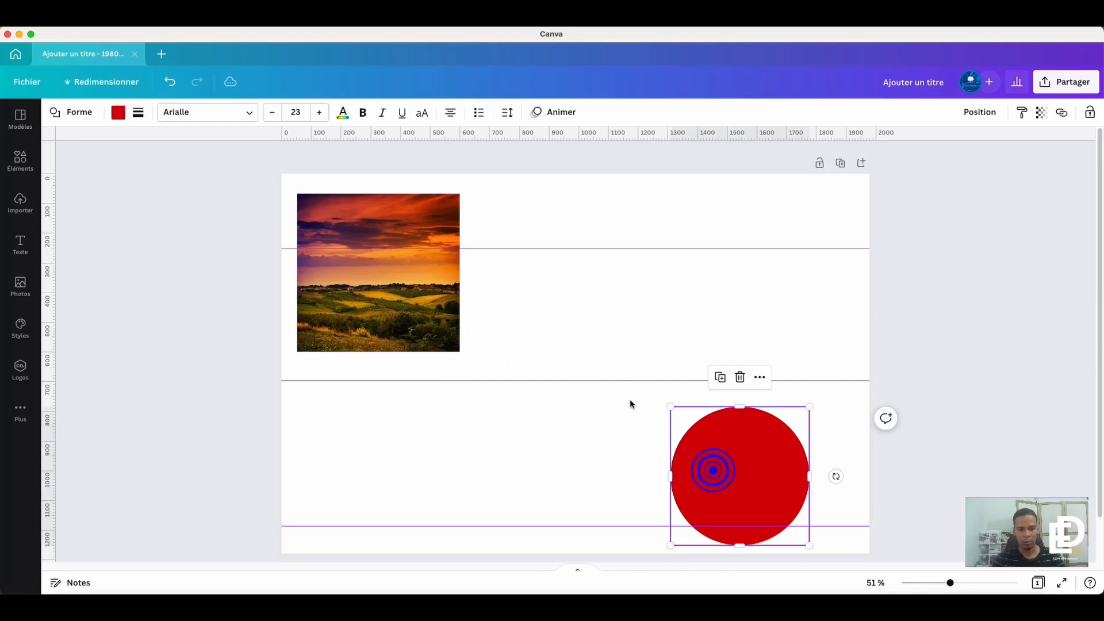
{"action": "left_click", "coordinate": [626, 297]}
{"action": "key", "text": "t"}
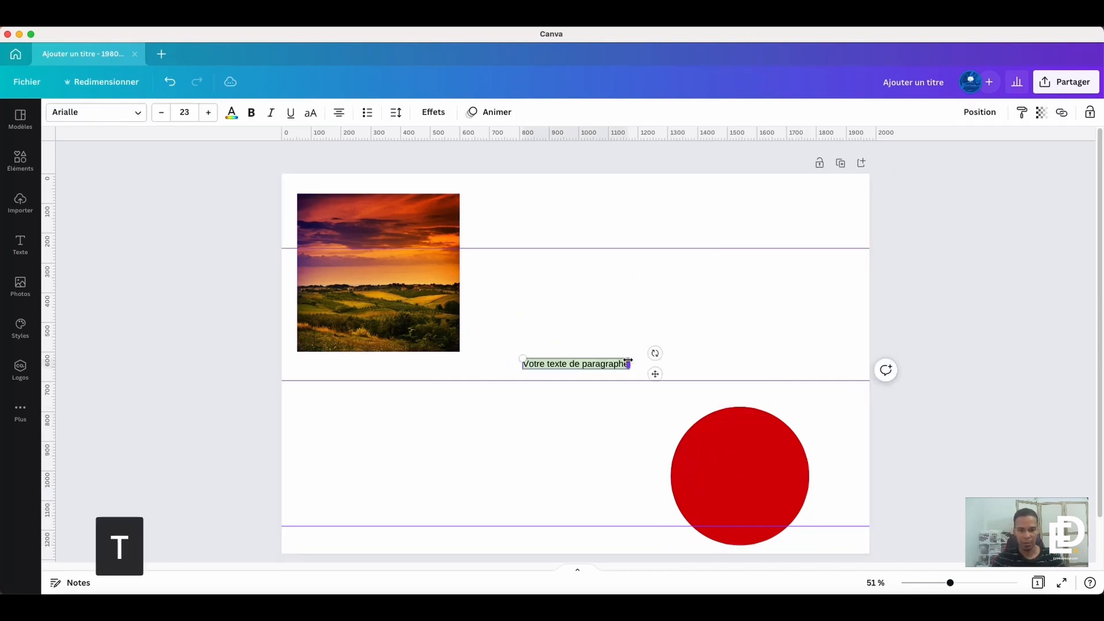
{"action": "left_click_drag", "start_coordinate": [630, 363], "coordinate": [843, 309]}
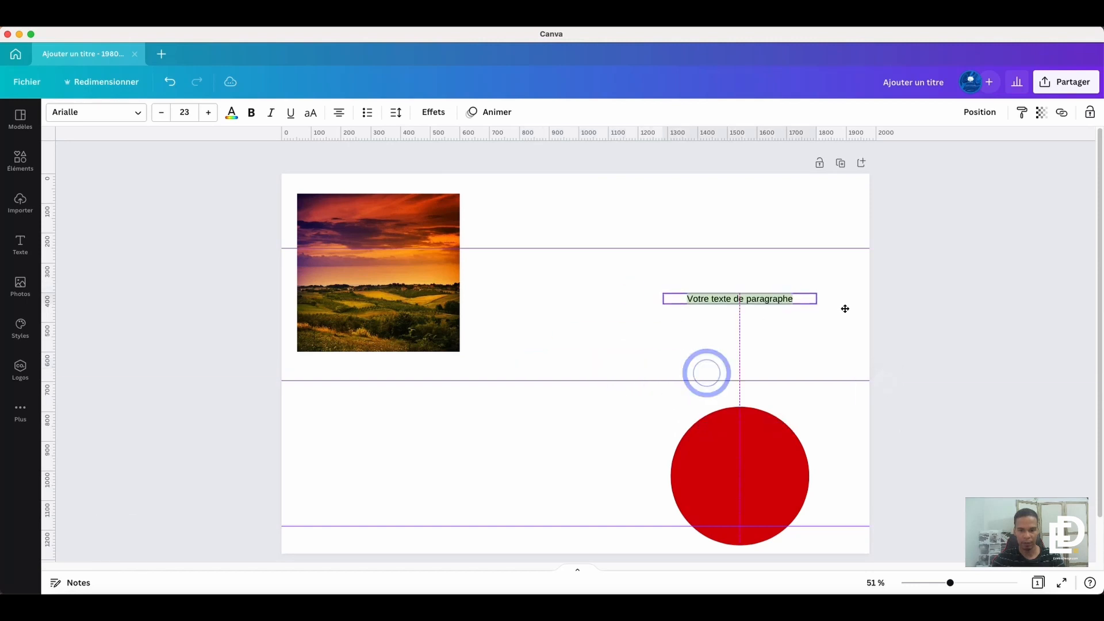
{"action": "left_click", "coordinate": [598, 316]}
- Raise the red circle so it rests on the lowest guide, and remove all three horizontal guides from the page
{"action": "left_click", "coordinate": [758, 443]}
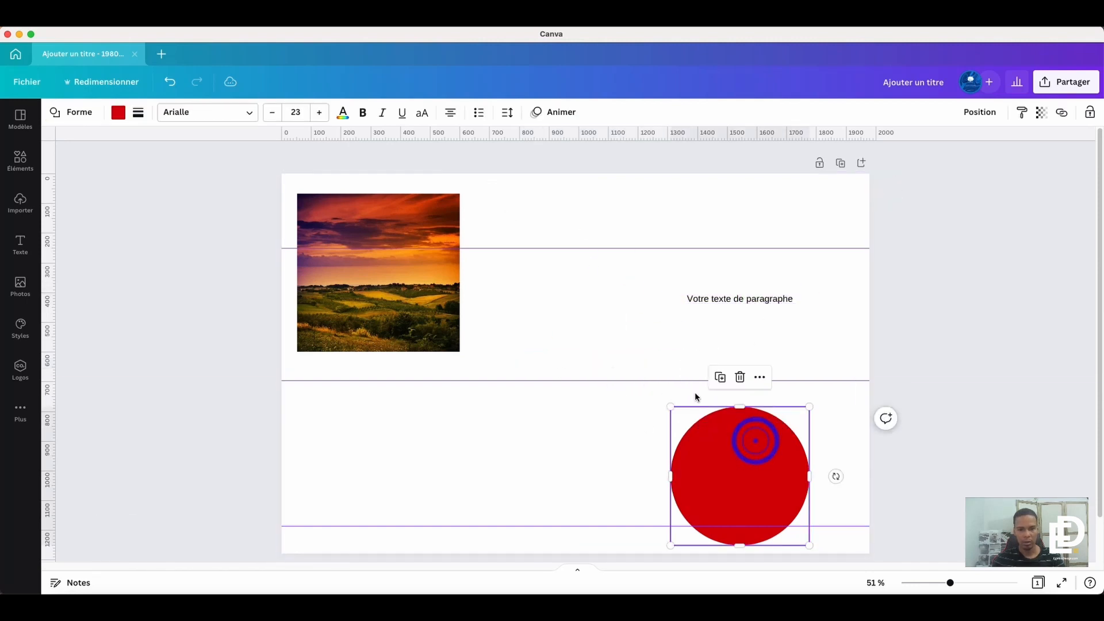
{"action": "left_click_drag", "start_coordinate": [729, 465], "coordinate": [728, 446]}
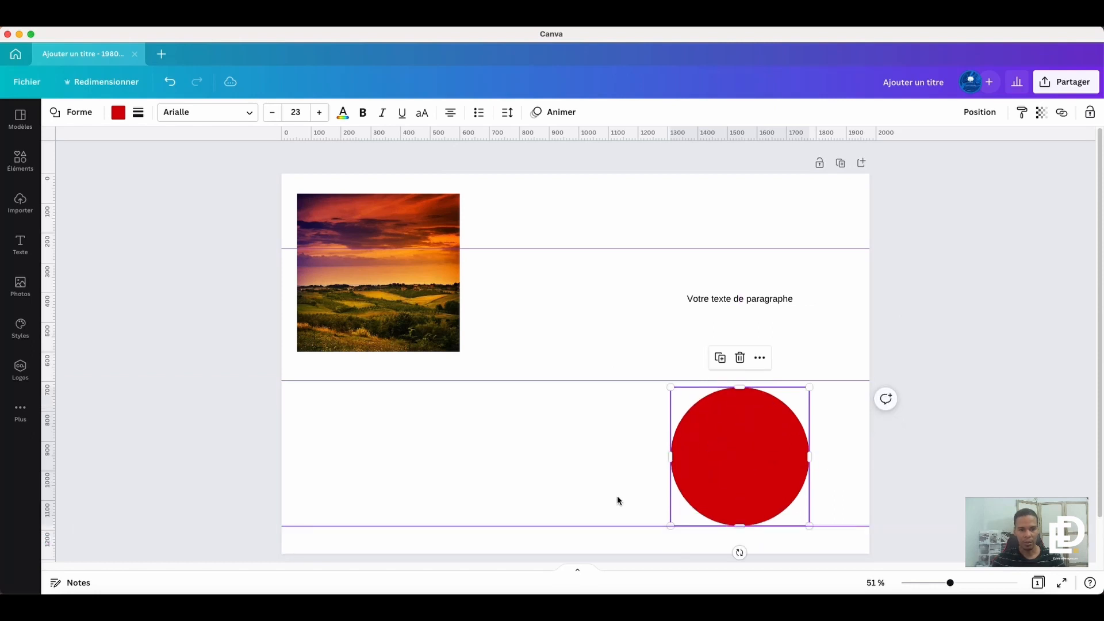
{"action": "left_click_drag", "start_coordinate": [602, 527], "coordinate": [631, 137]}
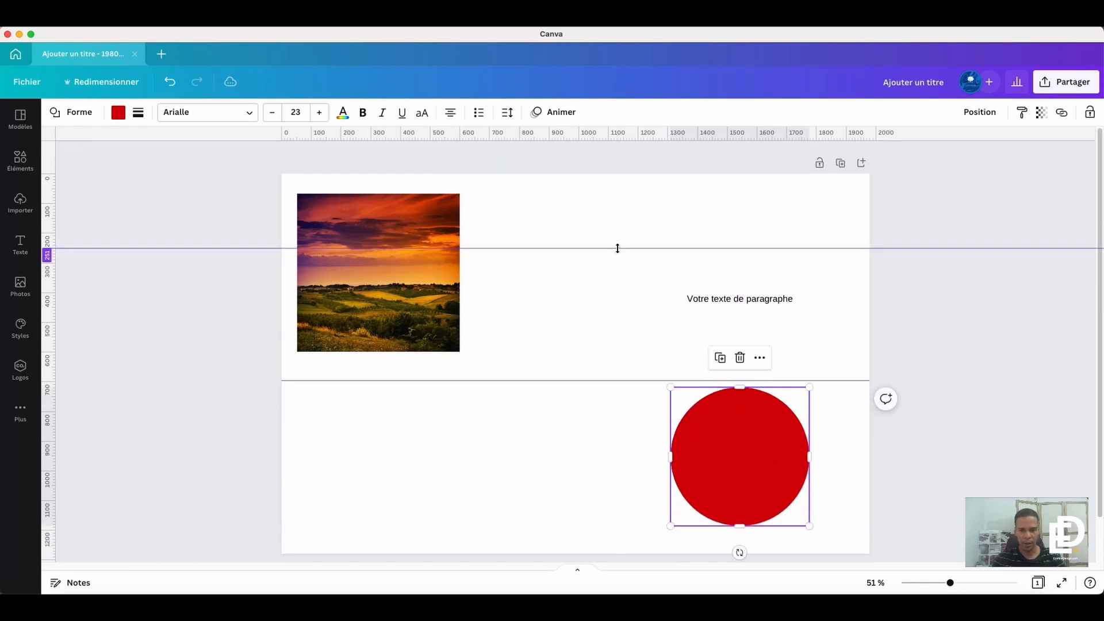
{"action": "left_click_drag", "start_coordinate": [618, 248], "coordinate": [619, 137]}
{"action": "left_click_drag", "start_coordinate": [581, 381], "coordinate": [582, 137]}
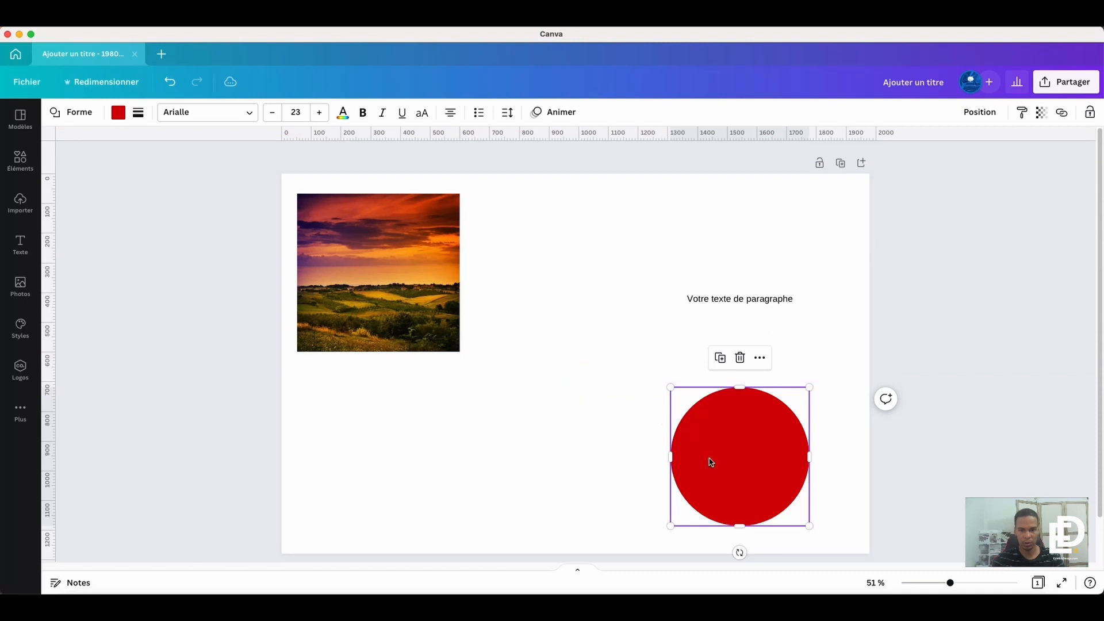
- Move the red circle to near the middle of the page, and open its element animation options
{"action": "left_click_drag", "start_coordinate": [725, 470], "coordinate": [603, 420]}
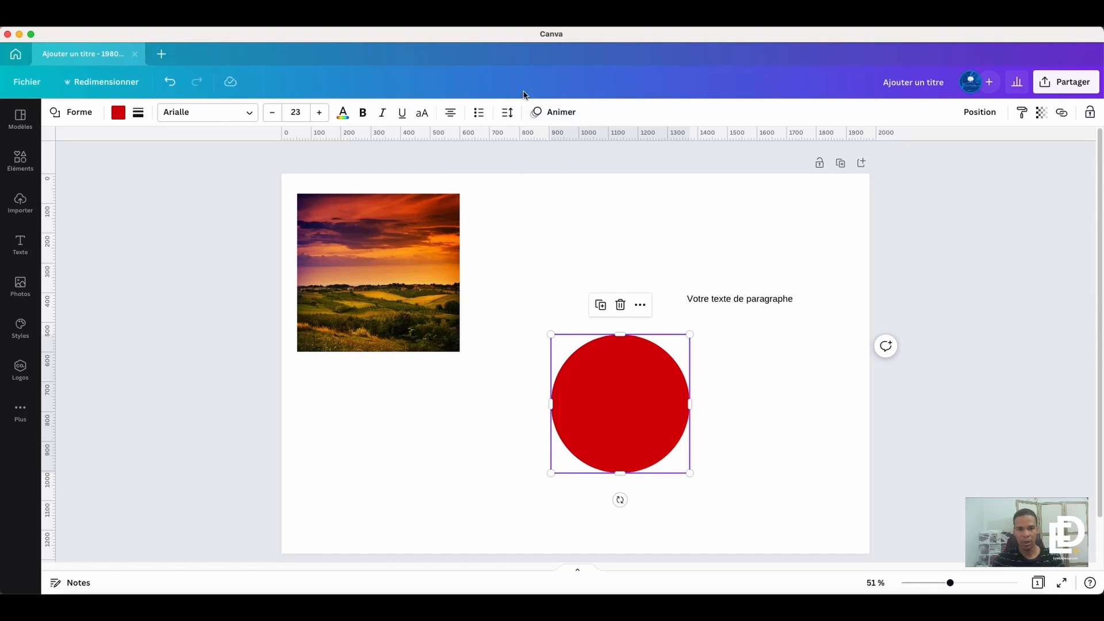
{"action": "left_click", "coordinate": [561, 112]}
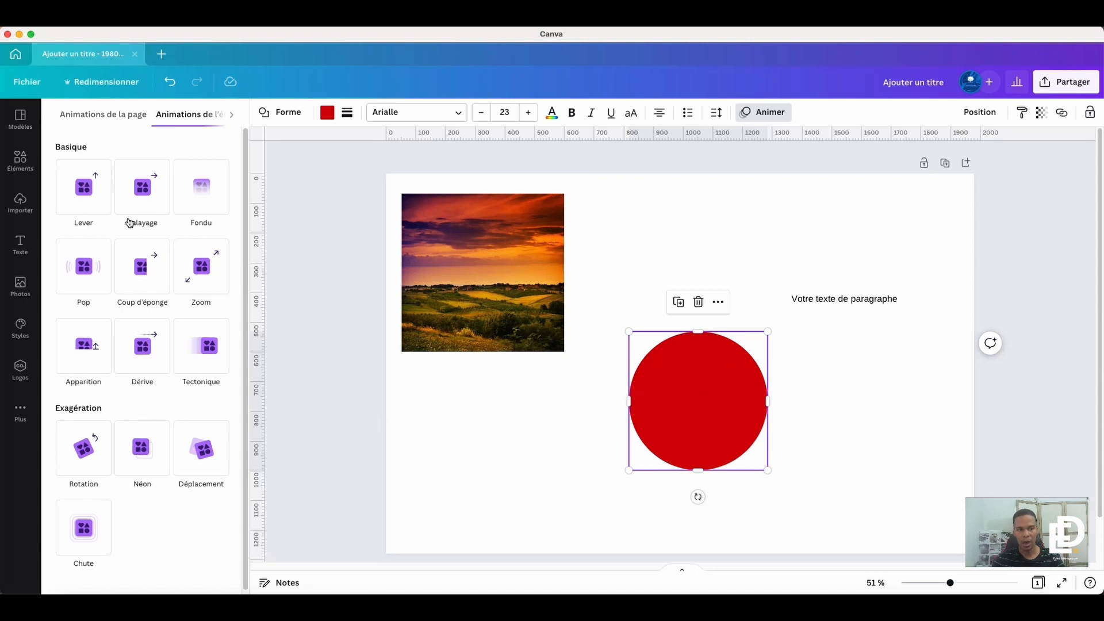
{"action": "mouse_move", "coordinate": [691, 389]}
{"action": "left_mouse_down"}
{"action": "mouse_move", "coordinate": [658, 372]}
{"action": "mouse_move", "coordinate": [673, 383]}
{"action": "left_mouse_up"}
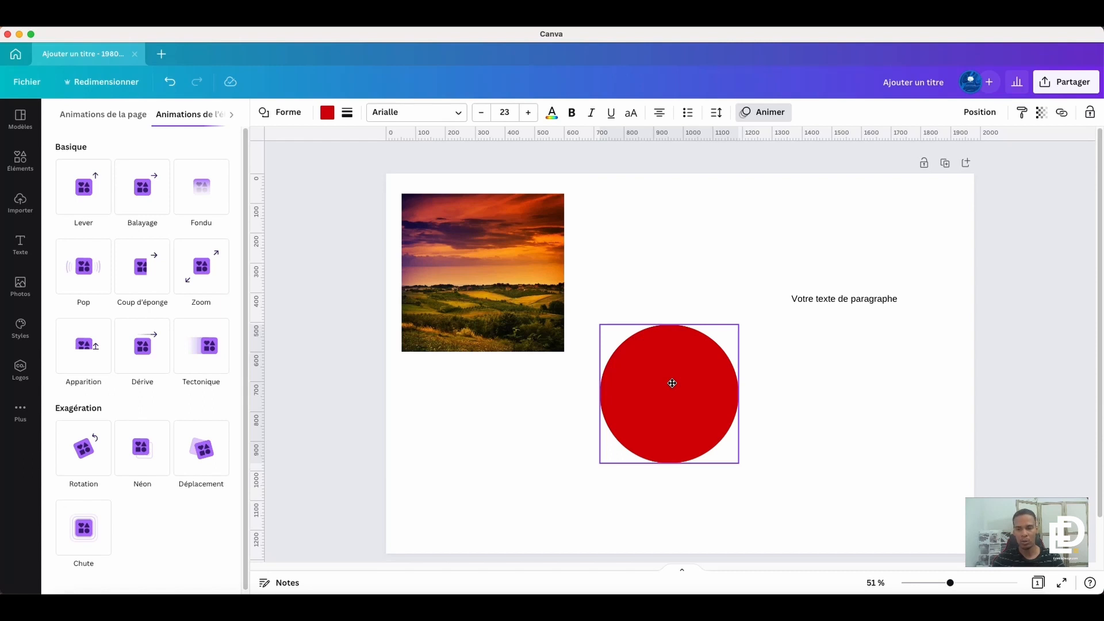
{"action": "left_click_drag", "start_coordinate": [672, 383], "coordinate": [671, 382]}
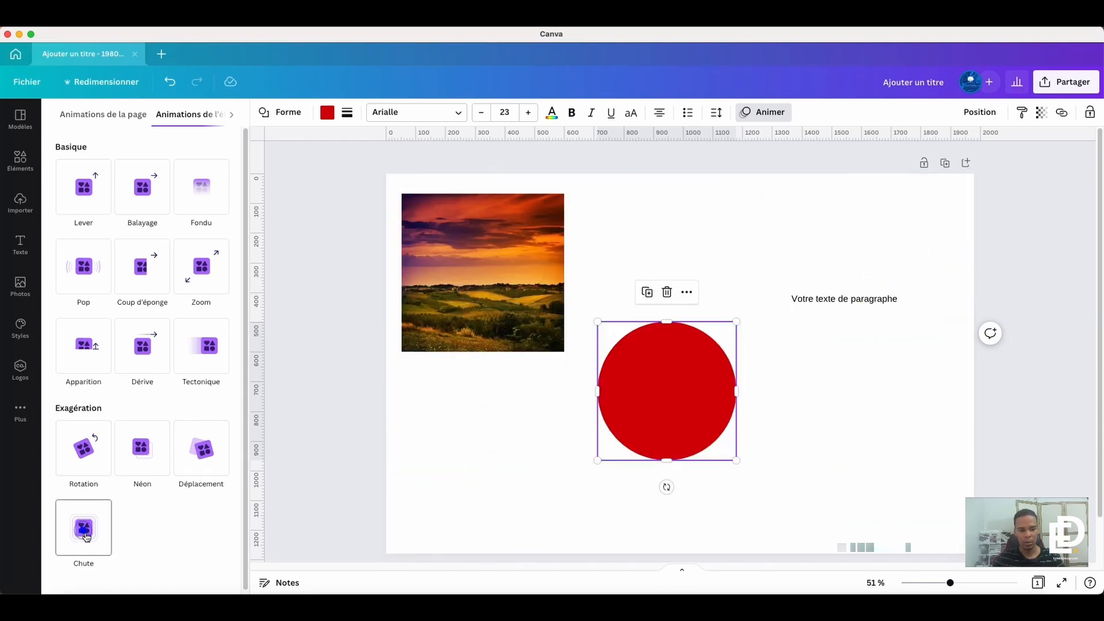
- Apply the Chute animation to the red circle on both entry and exit (Les deux), and preview the animated page
{"action": "left_click", "coordinate": [86, 537]}
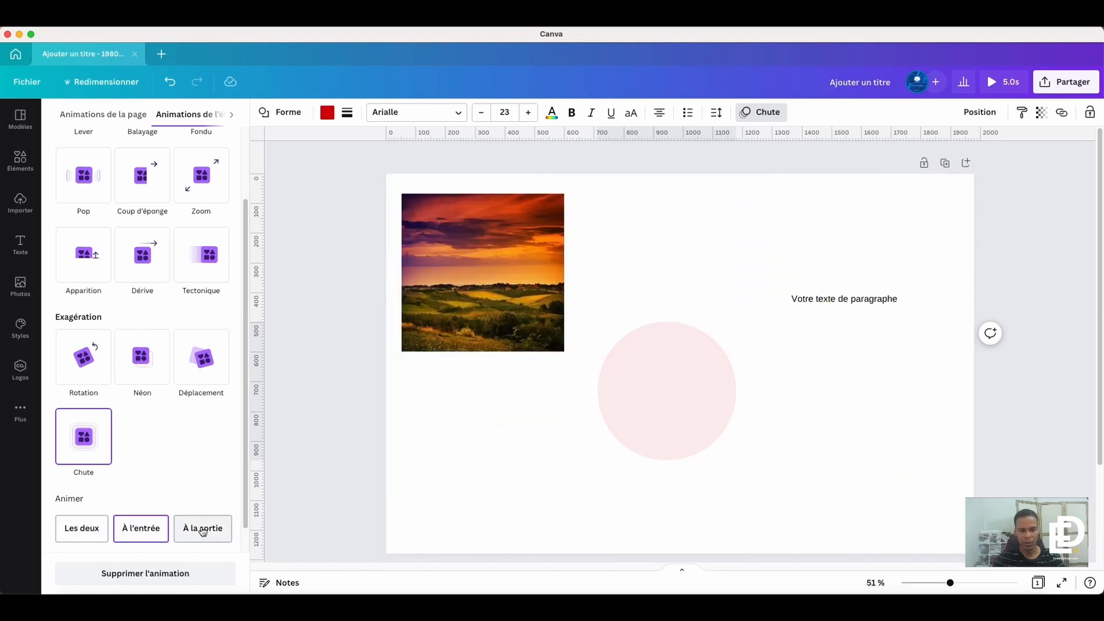
{"action": "left_click", "coordinate": [79, 528]}
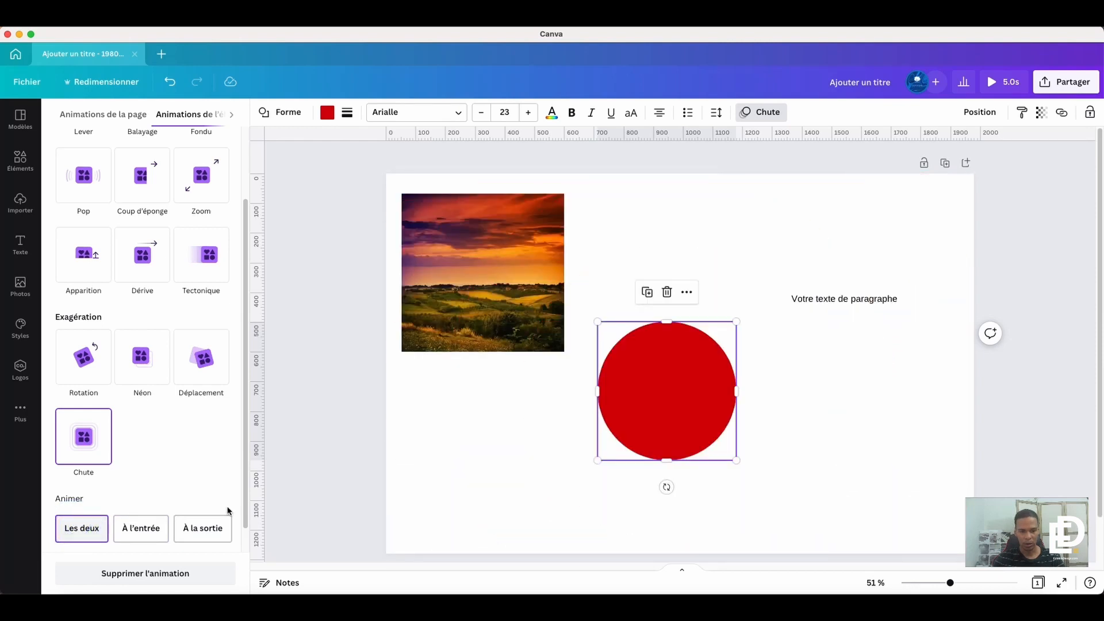
{"action": "left_click", "coordinate": [387, 472]}
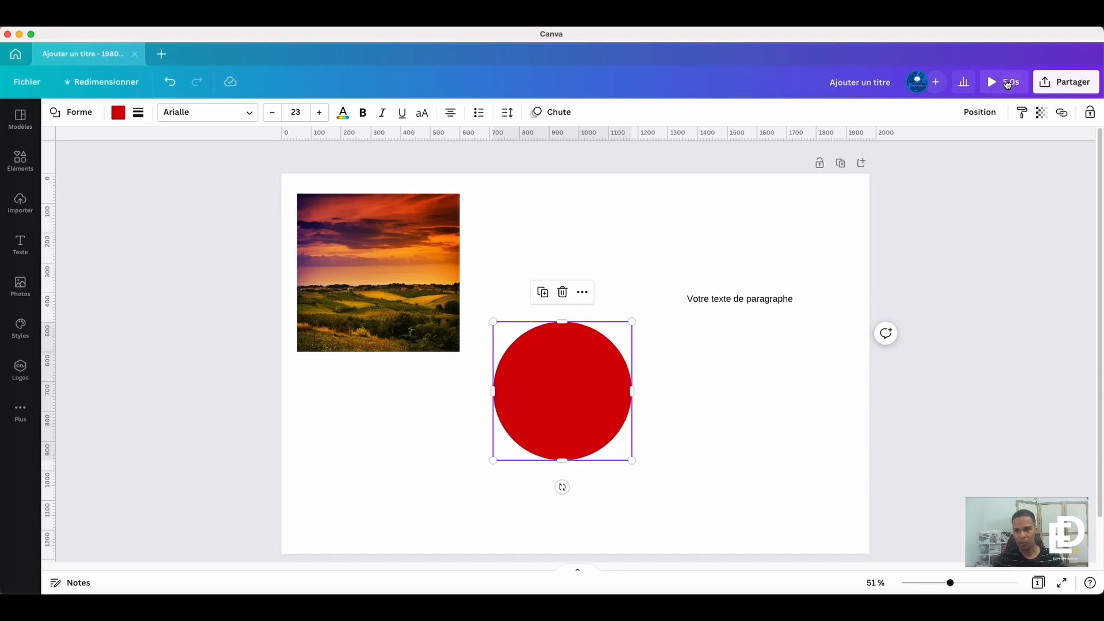
{"action": "left_click", "coordinate": [1006, 84]}
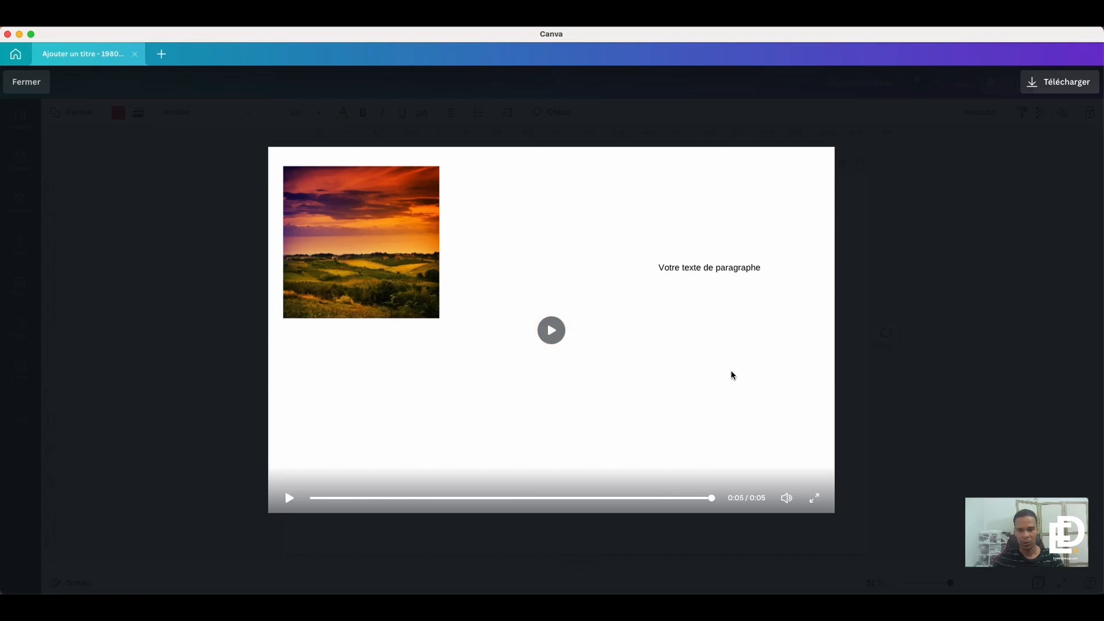
- Replay the animated page preview, close it, and reopen the red circle's animation options
{"action": "left_click", "coordinate": [578, 349]}
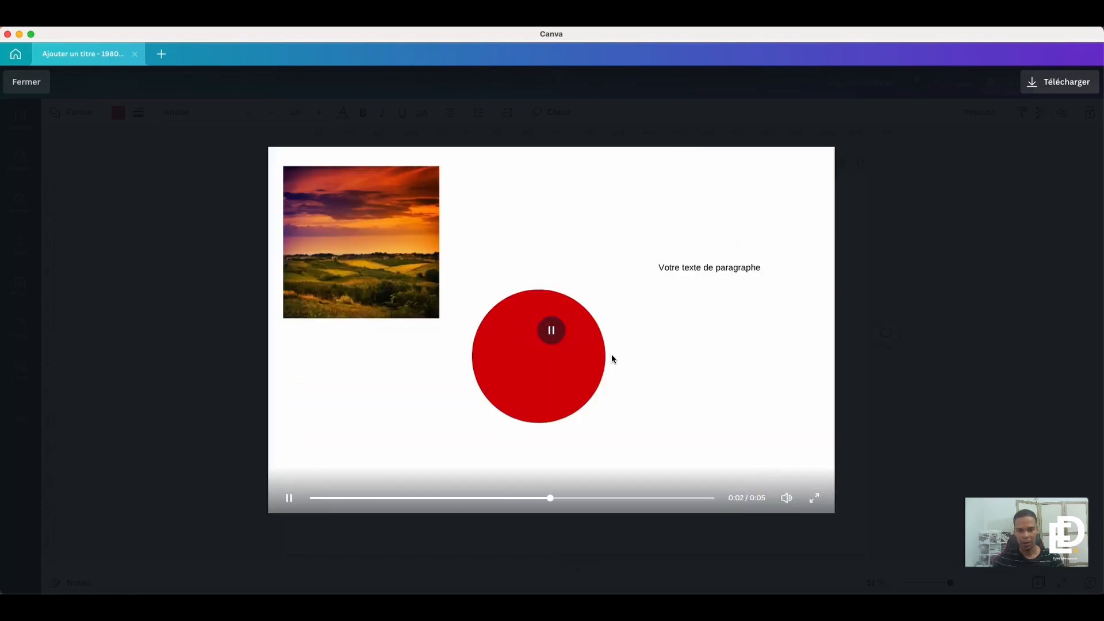
{"action": "left_click", "coordinate": [912, 326]}
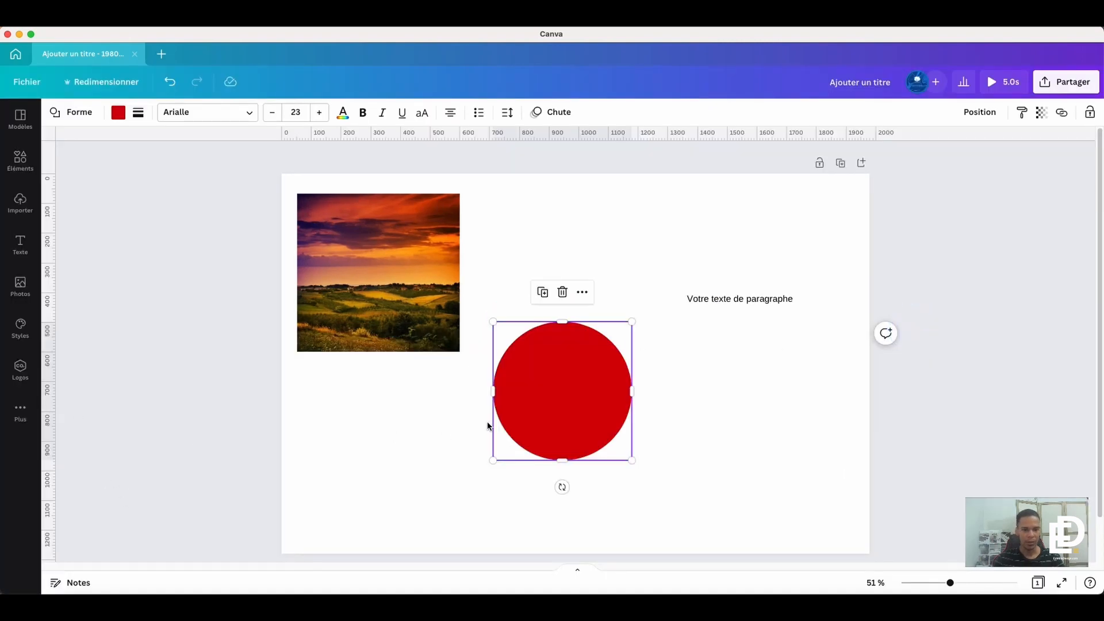
{"action": "double_click", "coordinate": [577, 371]}
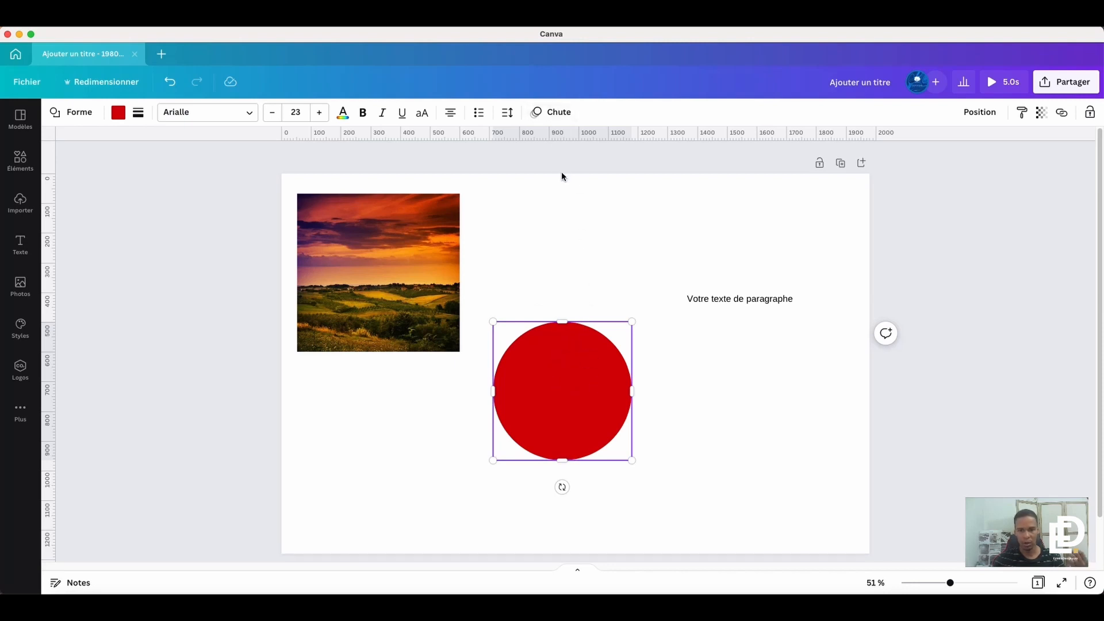
{"action": "left_click", "coordinate": [565, 113]}
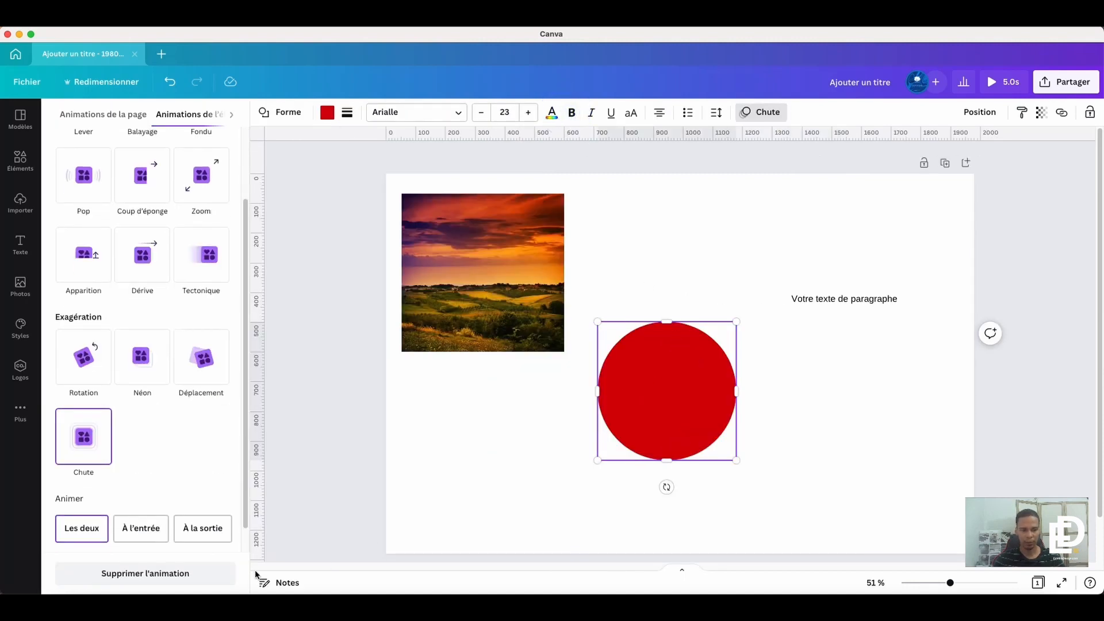
- Try the circle's Chute animation with À la sortie and À l'entrée, and set it back to Les deux
{"action": "left_click", "coordinate": [94, 532]}
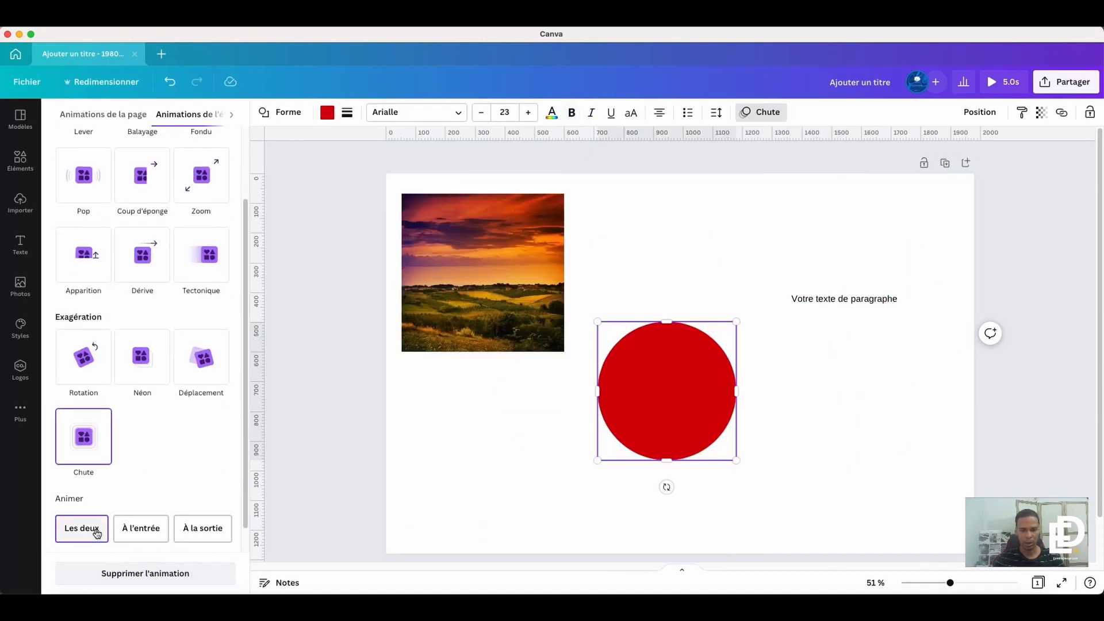
{"action": "left_click", "coordinate": [209, 532]}
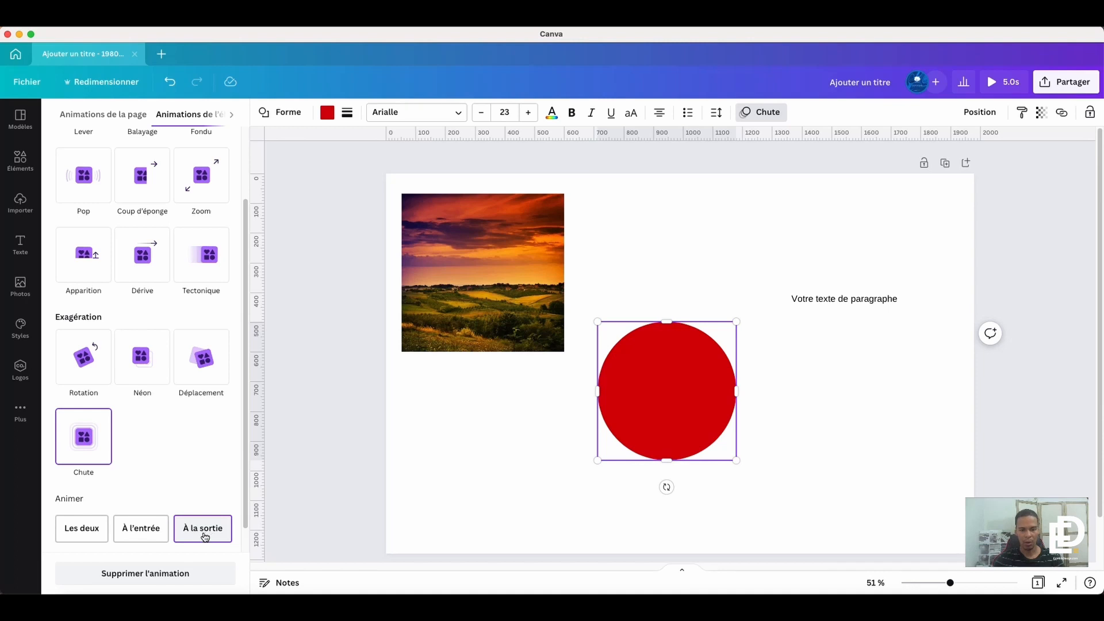
{"action": "left_click", "coordinate": [149, 532]}
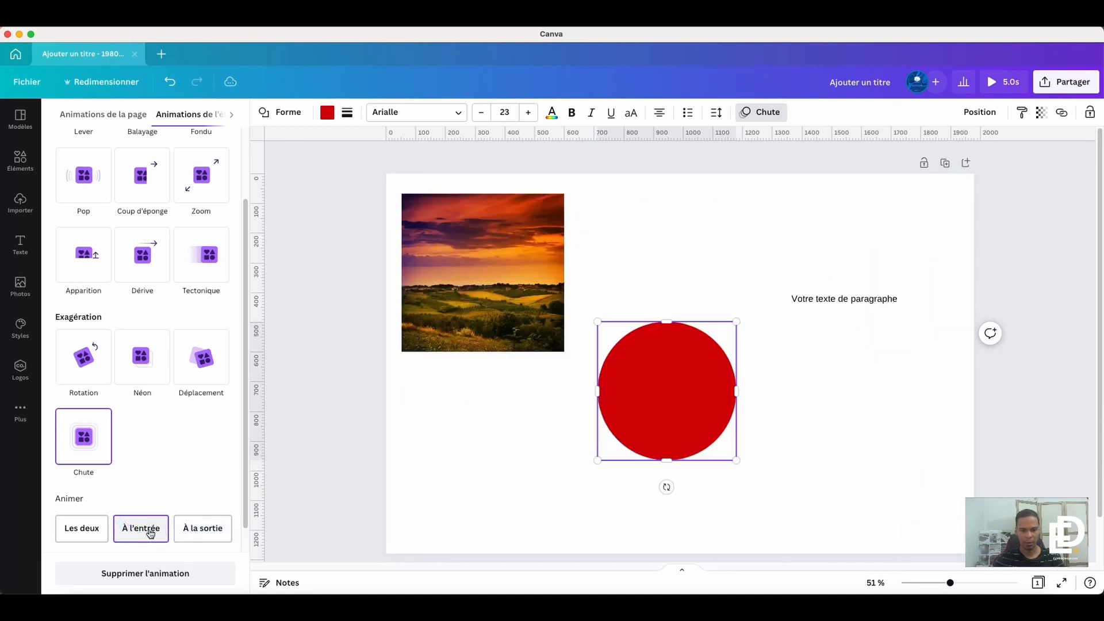
{"action": "left_click", "coordinate": [202, 528]}
{"action": "left_click", "coordinate": [138, 532]}
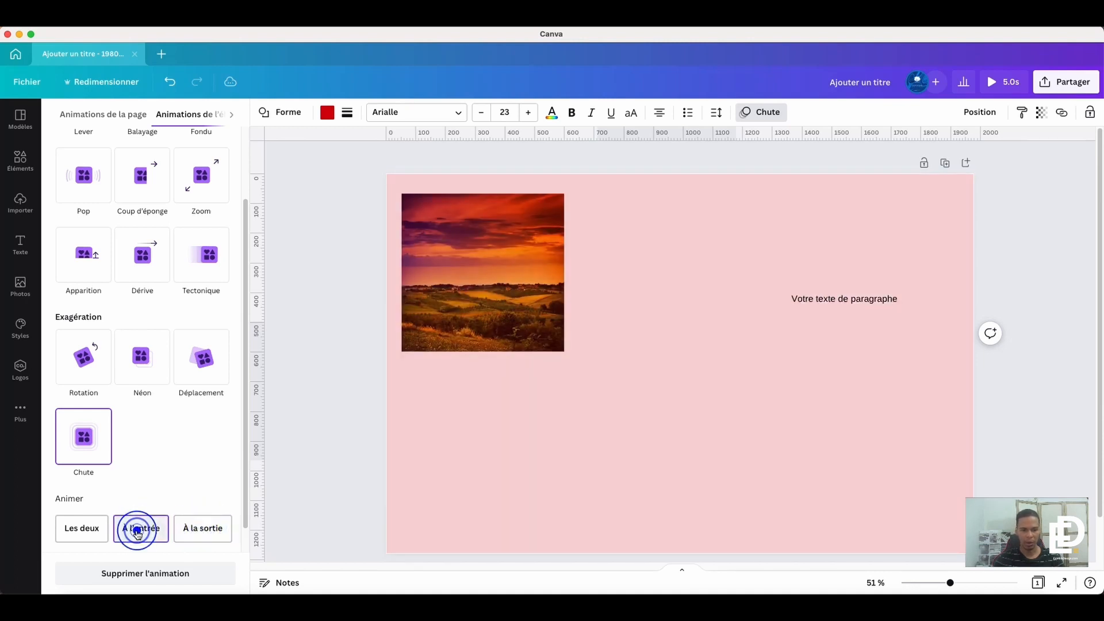
{"action": "left_click", "coordinate": [203, 528]}
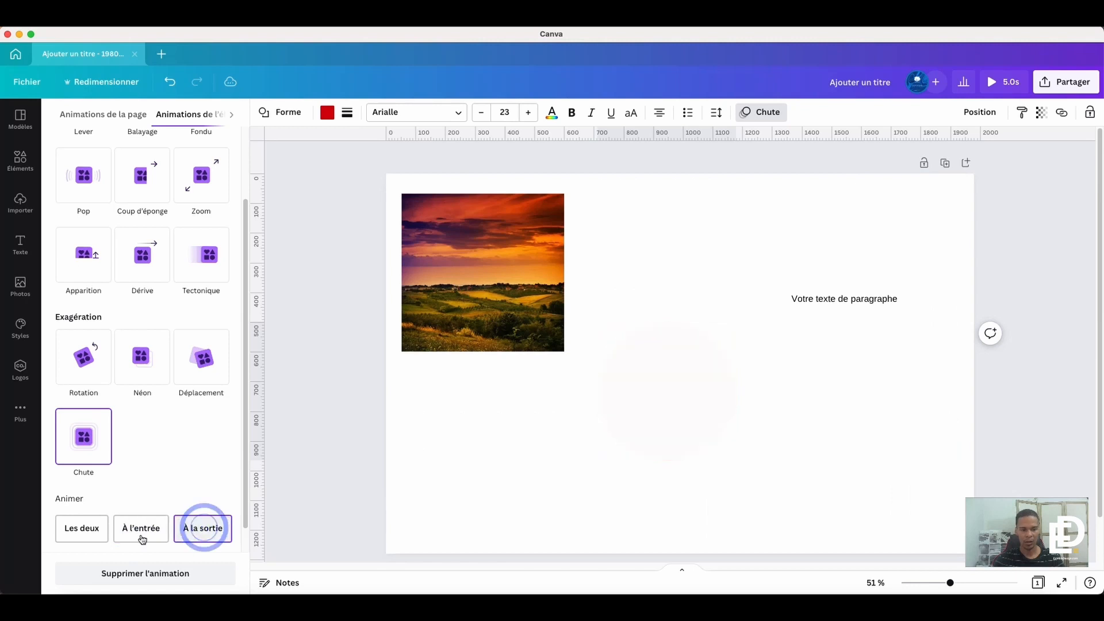
{"action": "left_click", "coordinate": [82, 534]}
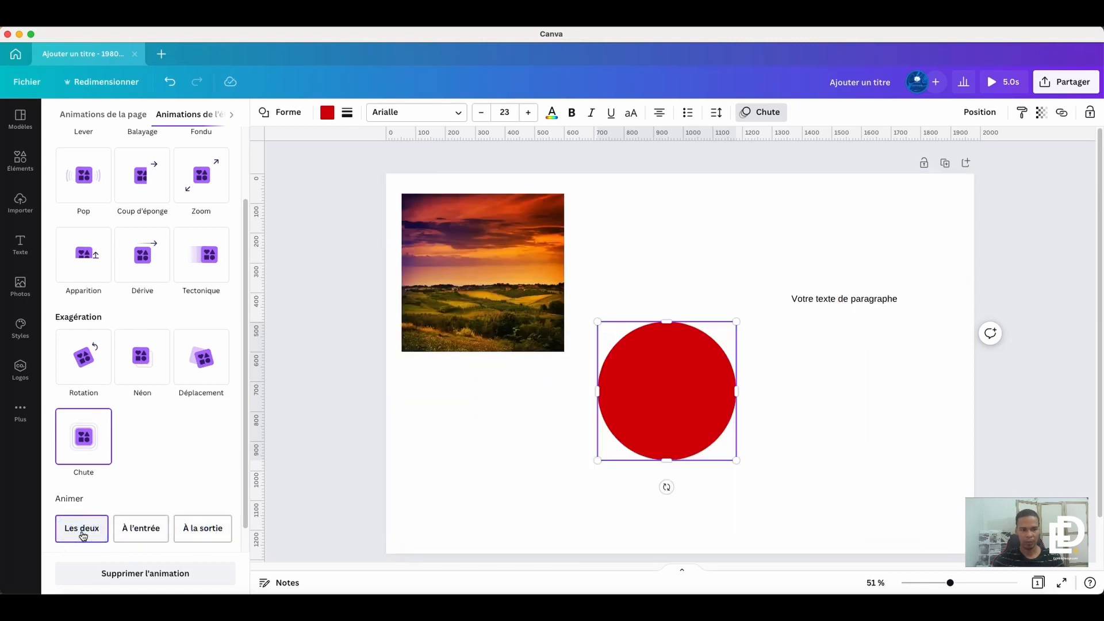
- Remove the Chute animation from the red circle, reapply it once, remove it again, and deselect the circle
{"action": "left_click", "coordinate": [167, 576]}
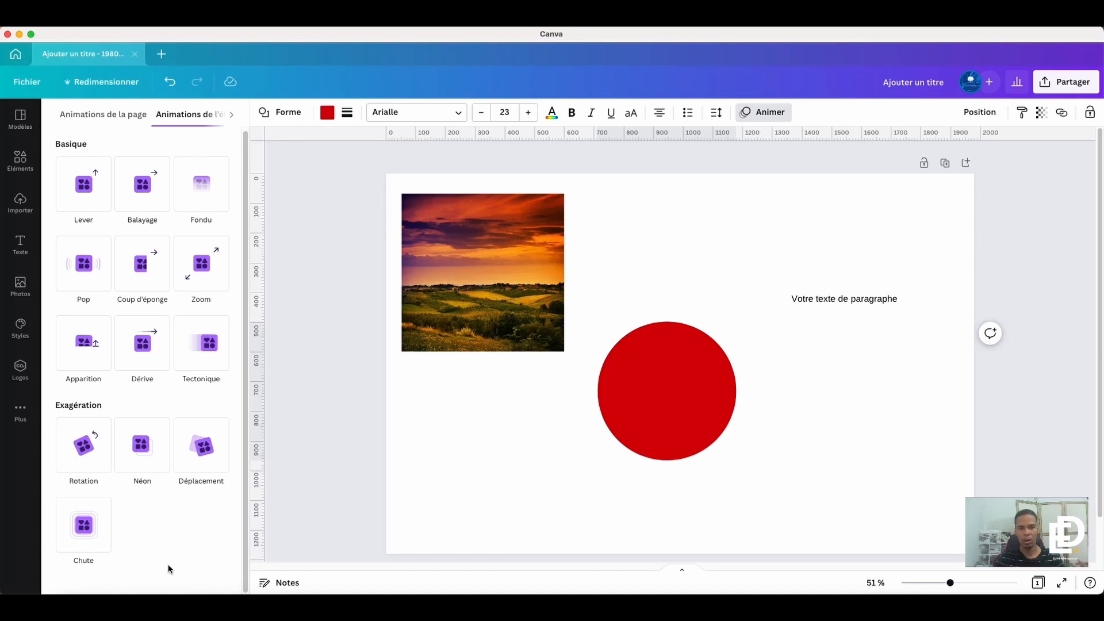
{"action": "left_click", "coordinate": [86, 528]}
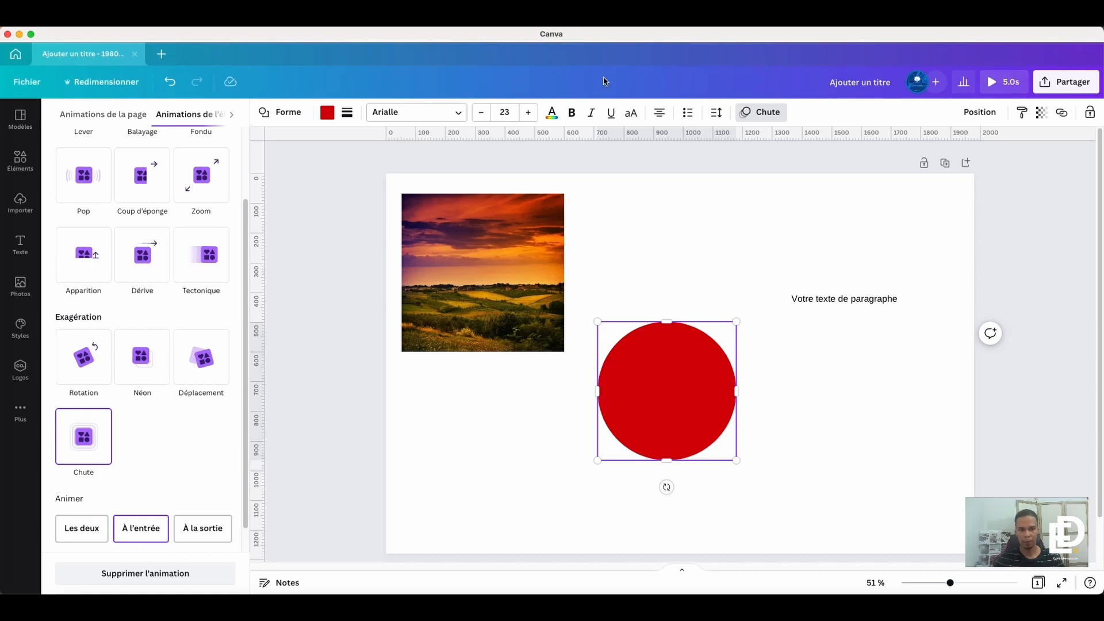
{"action": "left_click", "coordinate": [141, 574]}
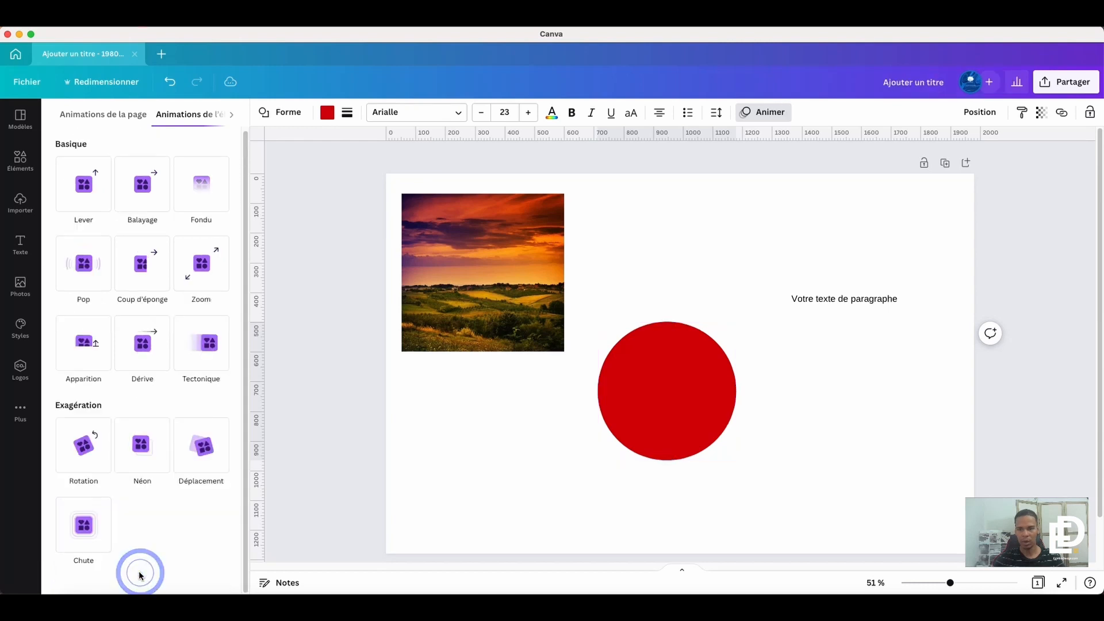
{"action": "left_click", "coordinate": [683, 392]}
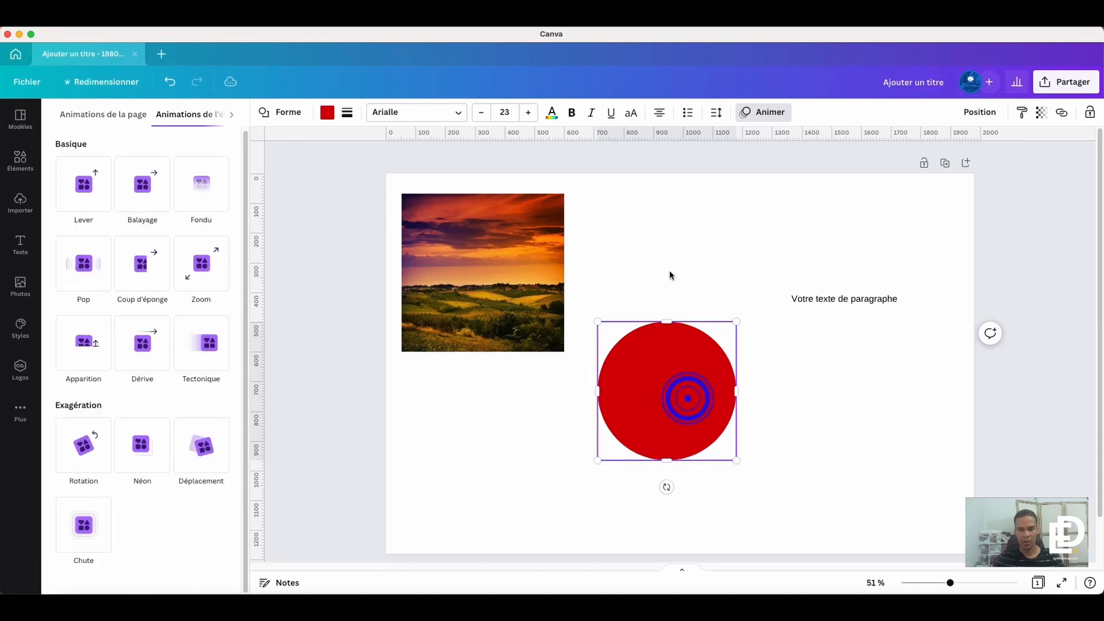
{"action": "left_click", "coordinate": [671, 225]}
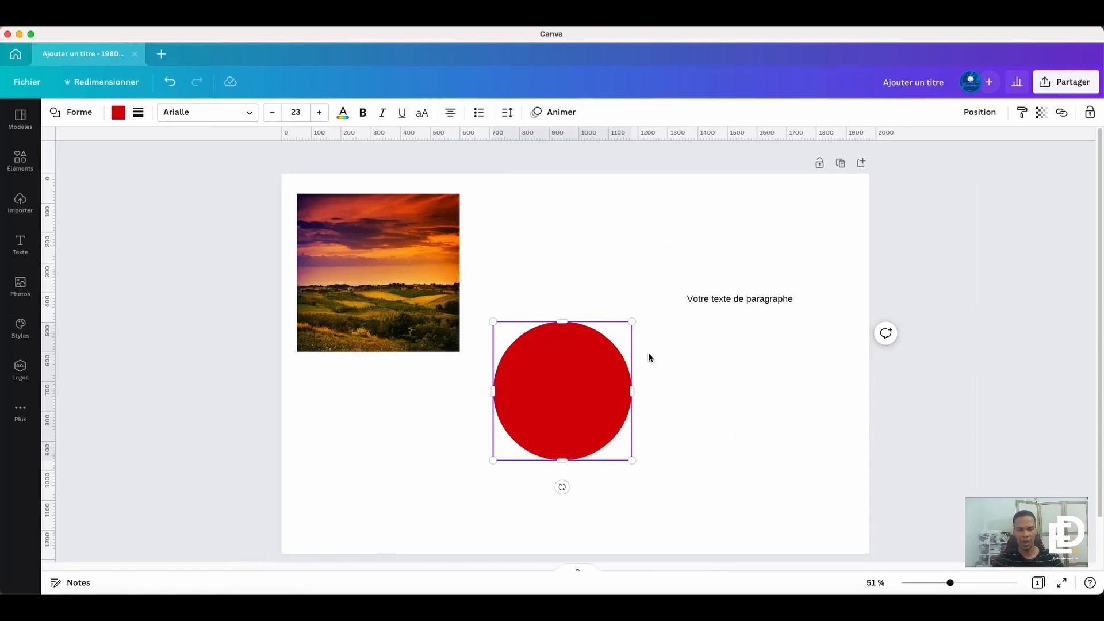
{"action": "left_click", "coordinate": [685, 397]}
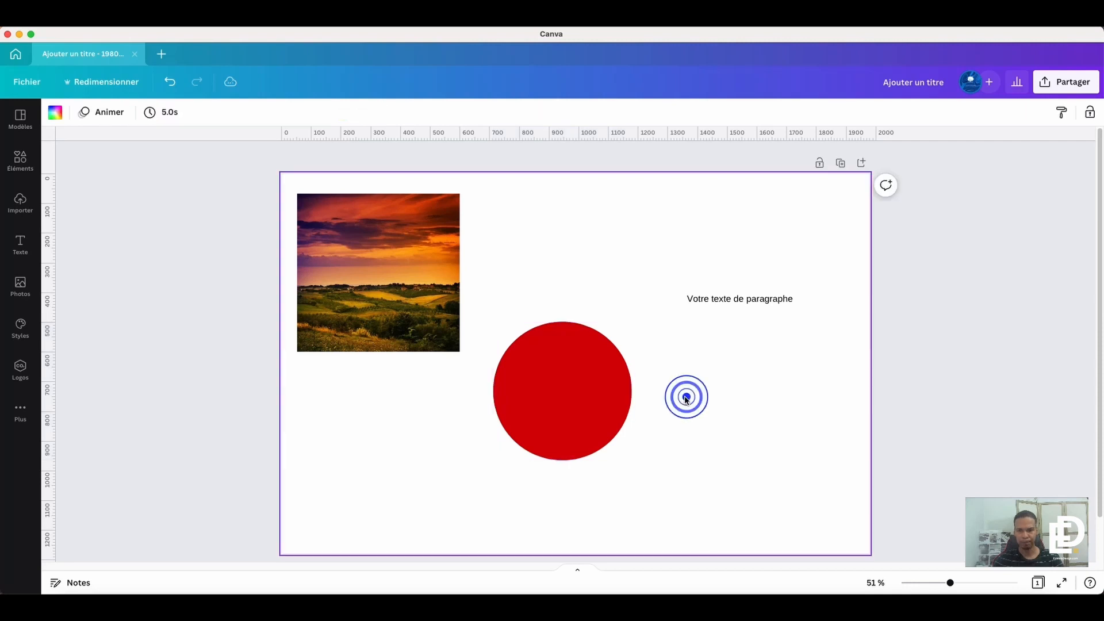
- Move the red circle over the lower-right corner of the photo, and place the paragraph text on top of the circle
{"action": "left_click", "coordinate": [597, 379]}
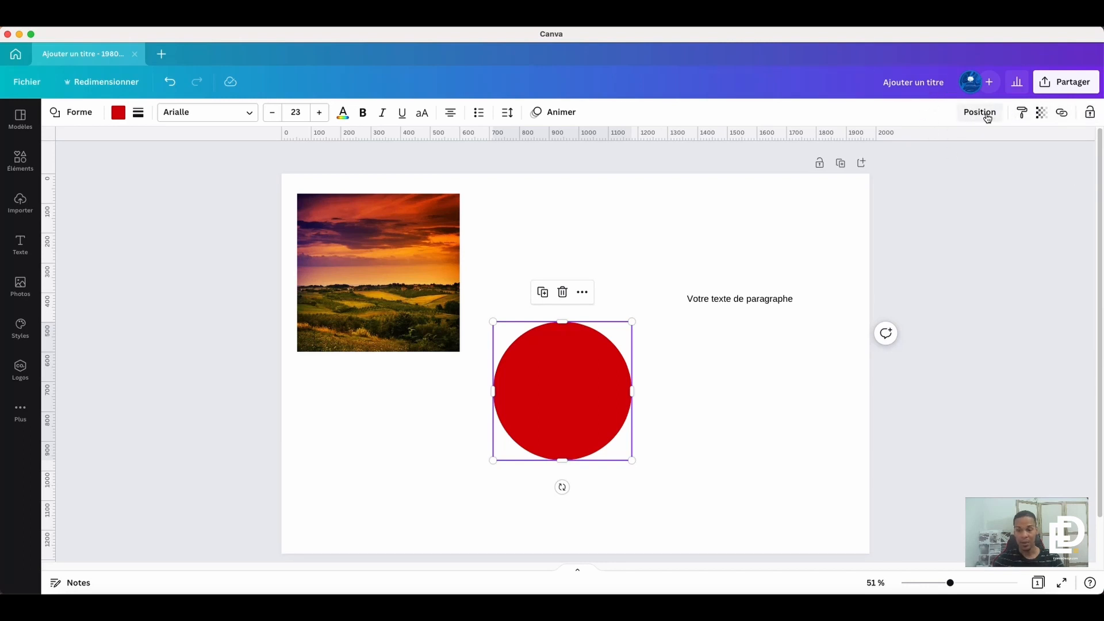
{"action": "left_click", "coordinate": [967, 115]}
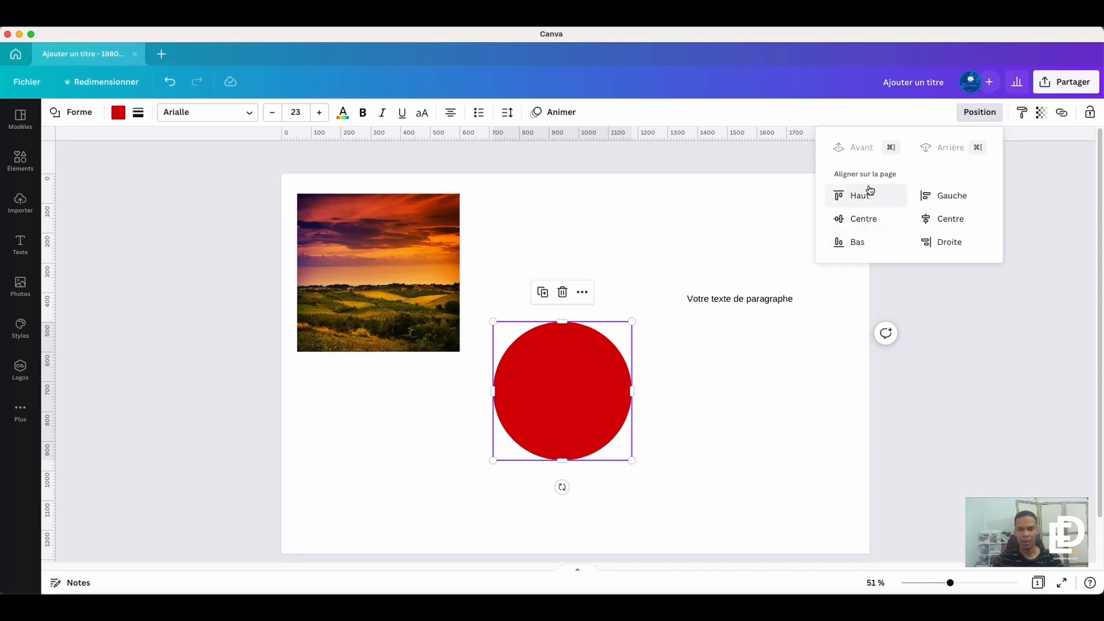
{"action": "left_click_drag", "start_coordinate": [569, 397], "coordinate": [446, 315]}
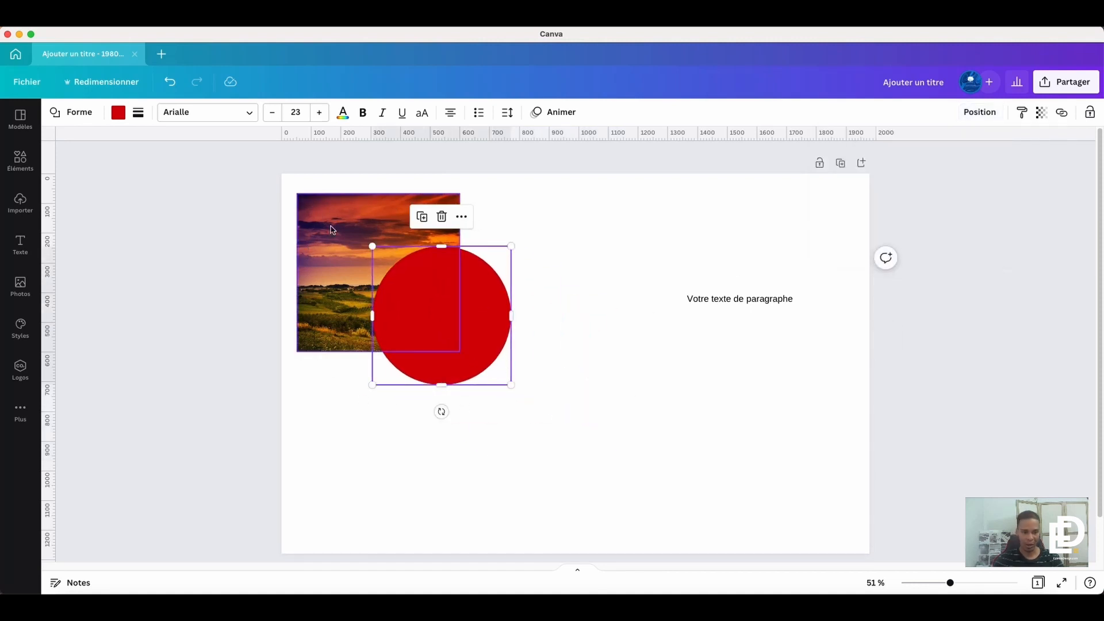
{"action": "left_click_drag", "start_coordinate": [782, 300], "coordinate": [508, 336]}
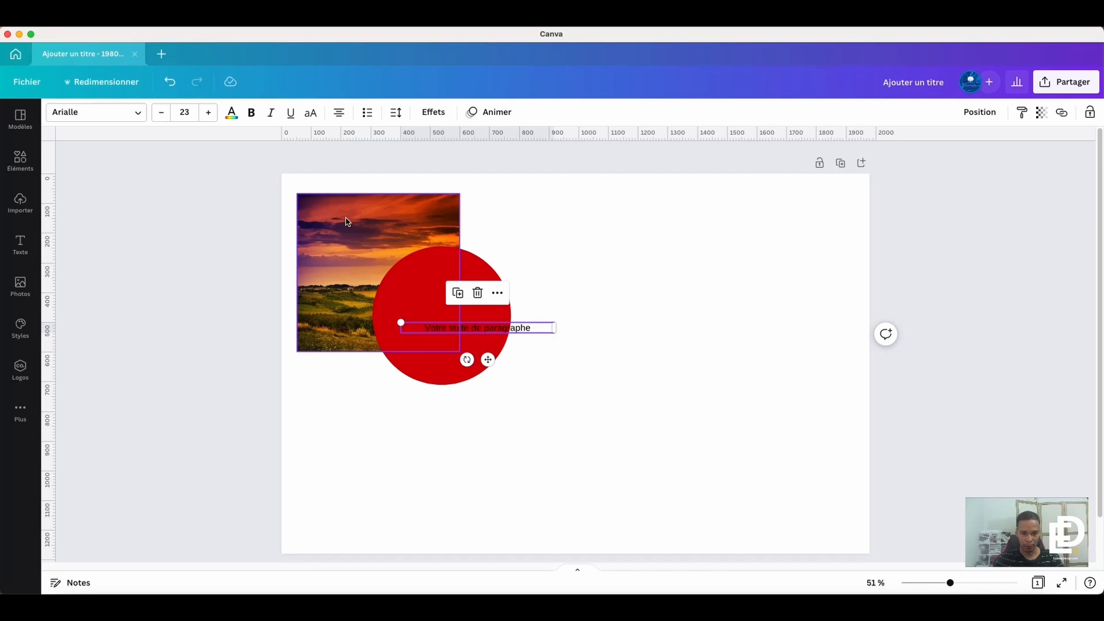
- Send the red circle behind the photo, and raise the paragraph text so it overlaps both the photo and the circle
{"action": "left_click", "coordinate": [420, 272]}
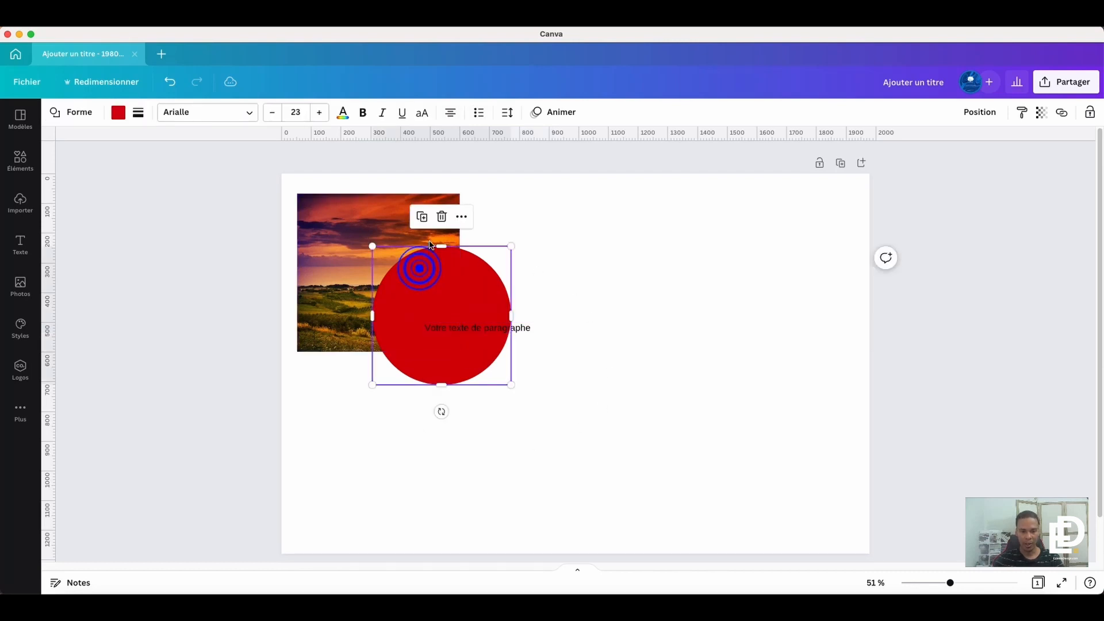
{"action": "left_click", "coordinate": [989, 112]}
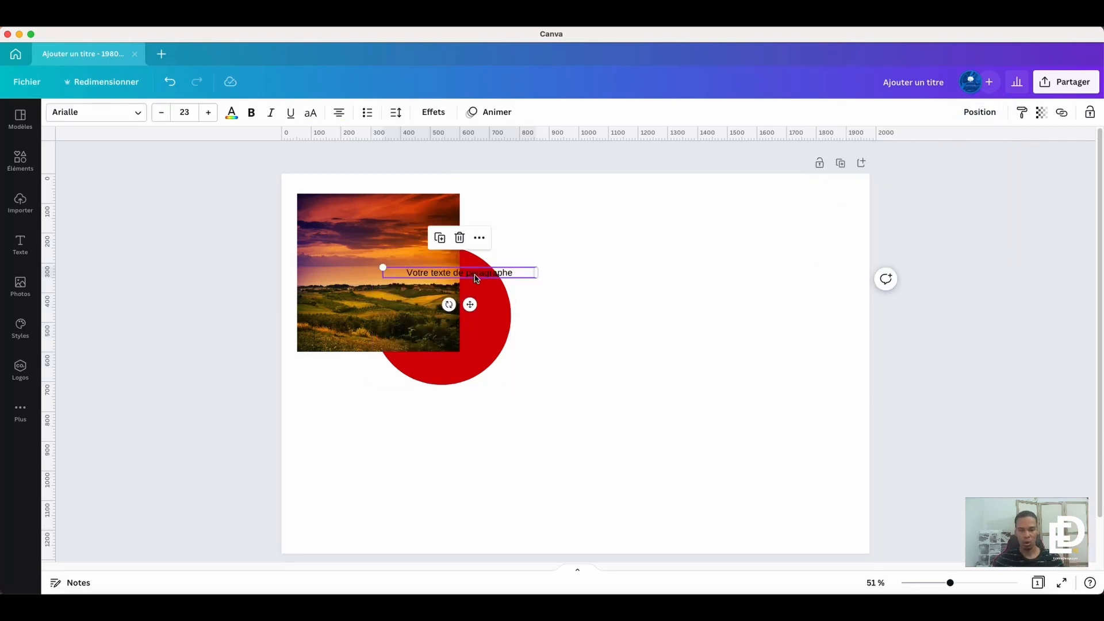
- Bring the red circle forward (Avant) until it is in front of both the photo and the paragraph text
{"action": "left_click", "coordinate": [497, 331]}
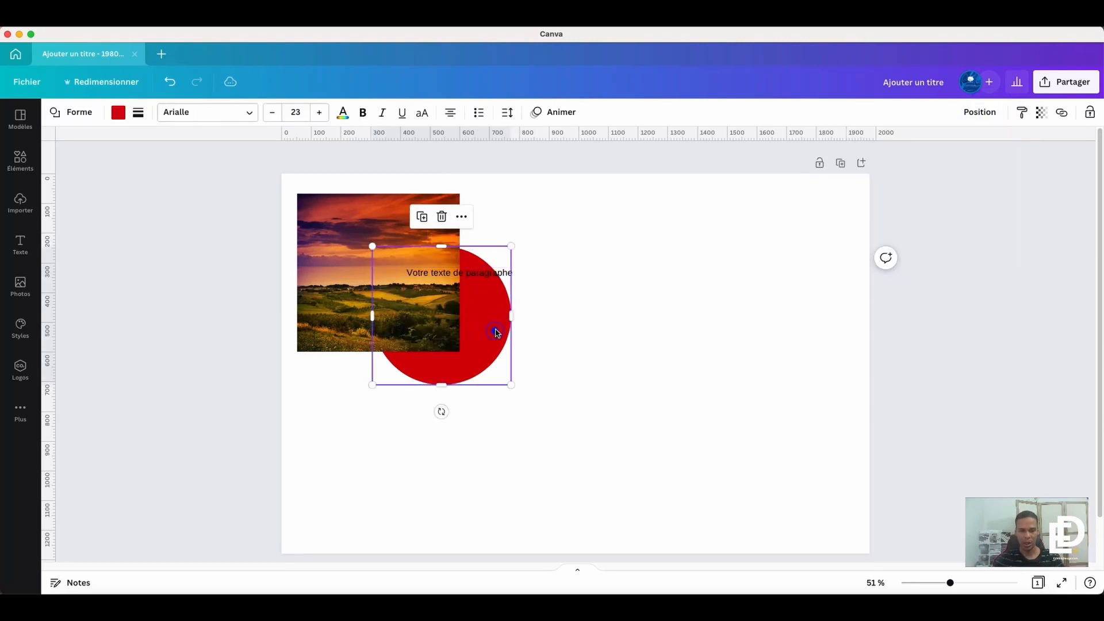
{"action": "left_click", "coordinate": [978, 112]}
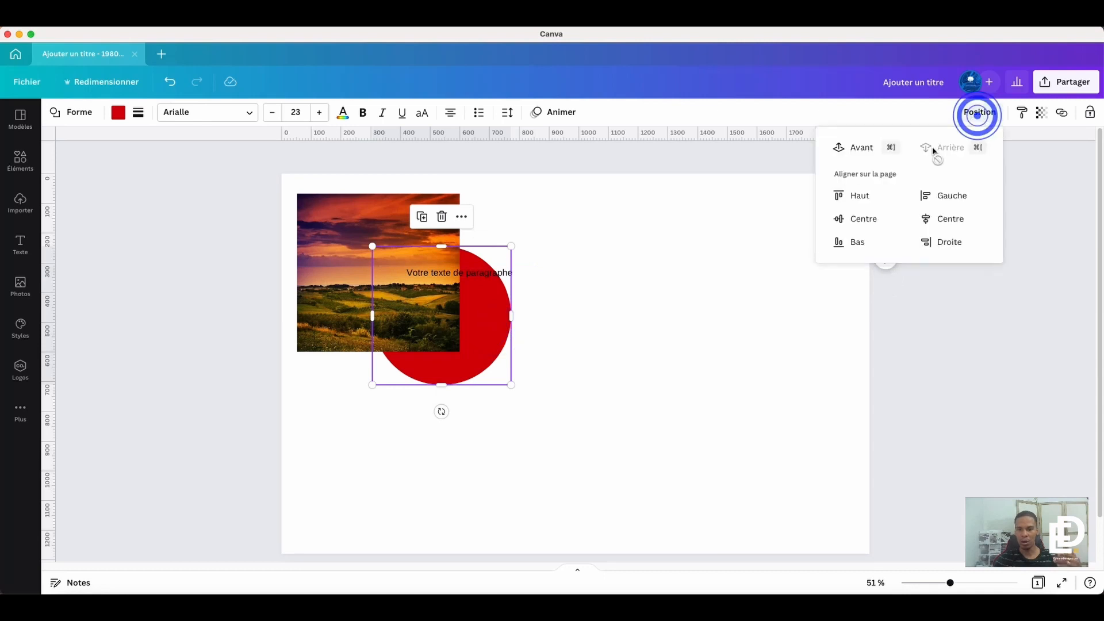
{"action": "left_click", "coordinate": [859, 149]}
{"action": "left_click", "coordinate": [858, 149]}
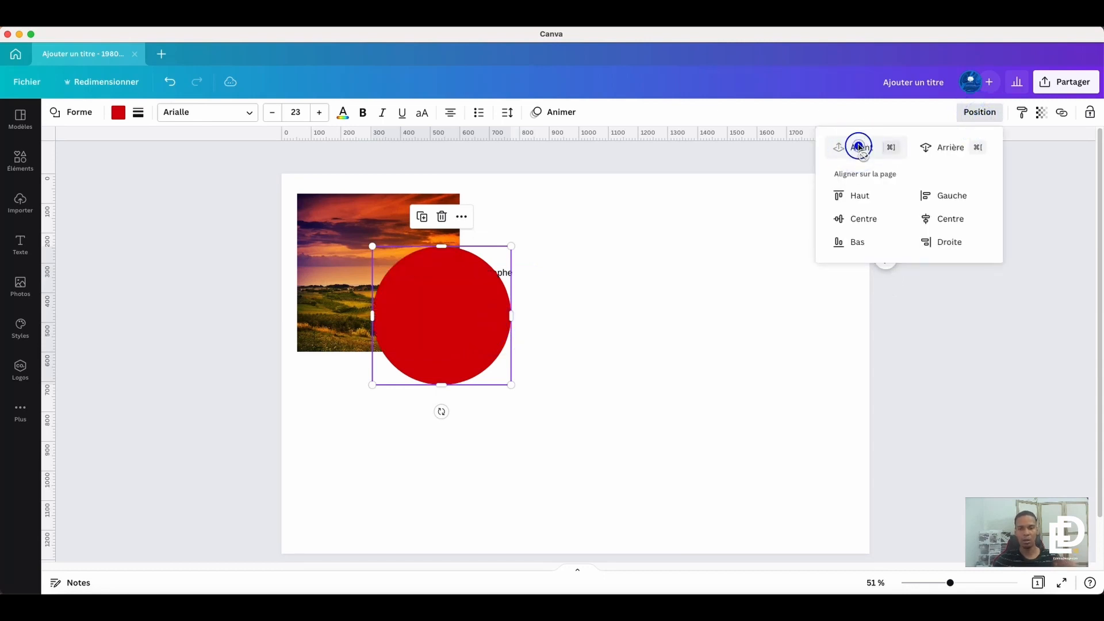
- Bring the sunset photo forward (Avant) until it is in front of the red circle
{"action": "left_click", "coordinate": [346, 204]}
{"action": "left_click", "coordinate": [971, 118]}
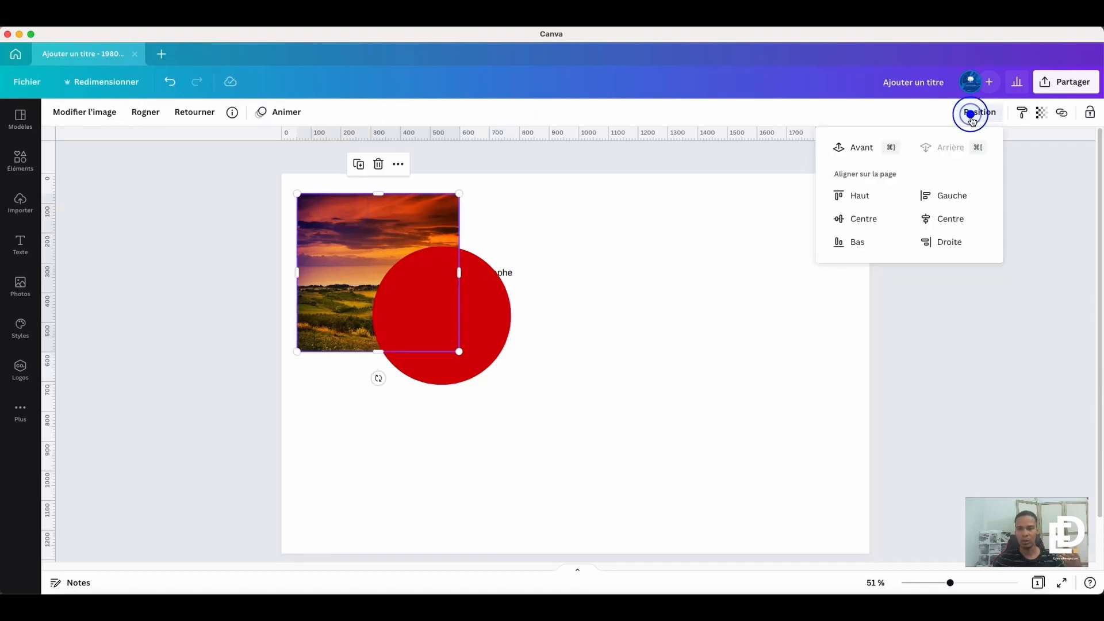
{"action": "left_click", "coordinate": [851, 151]}
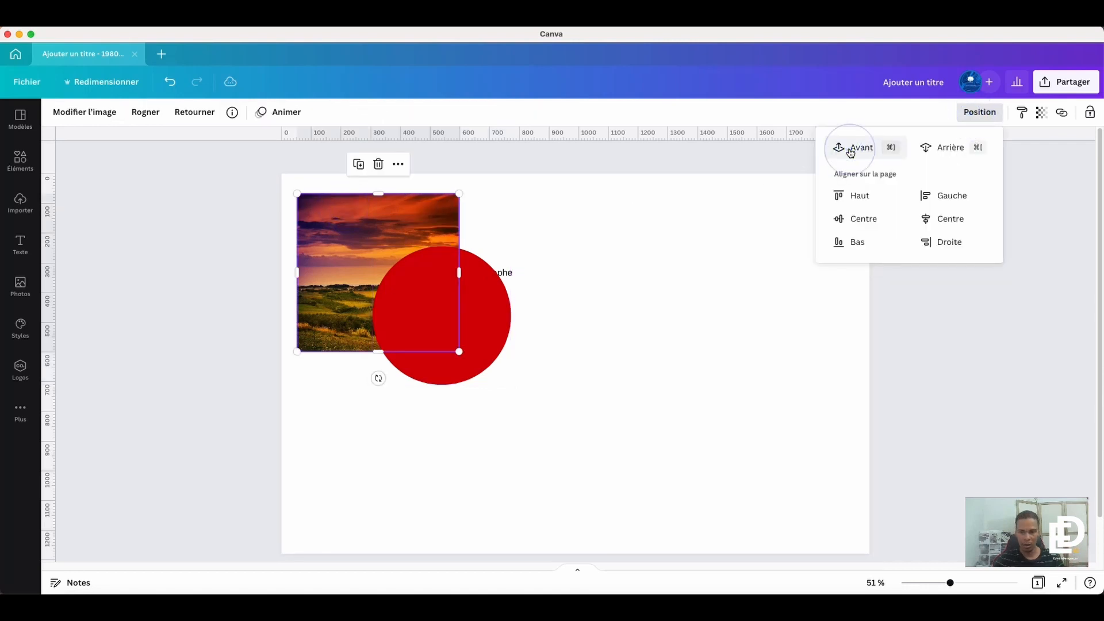
{"action": "left_click", "coordinate": [850, 152]}
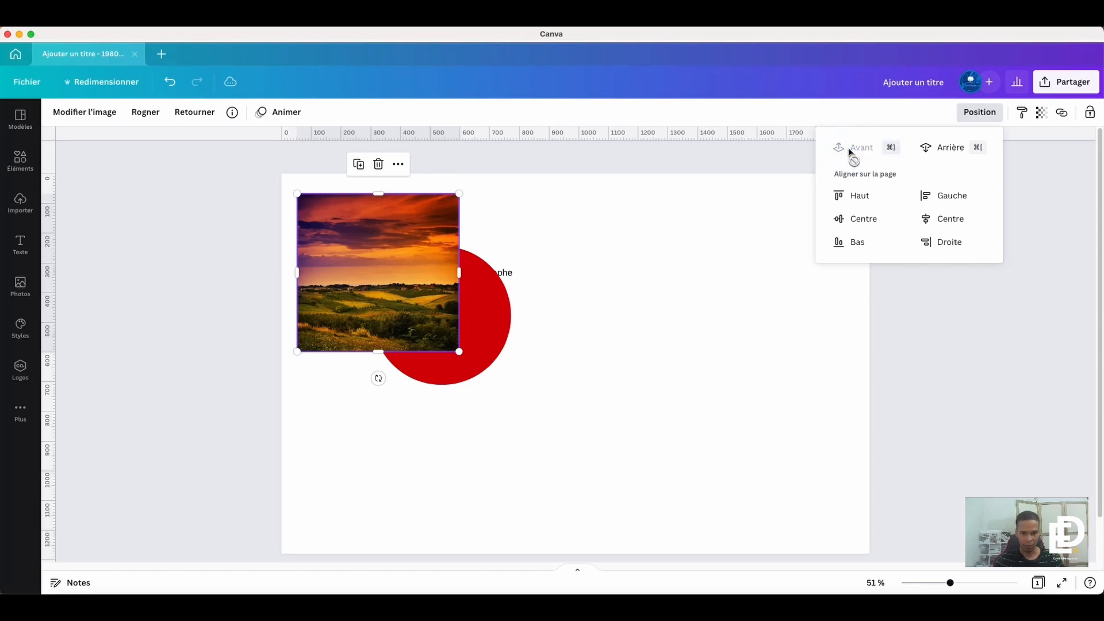
- Bring the paragraph text in front of the photo and the red circle
{"action": "left_click", "coordinate": [513, 273]}
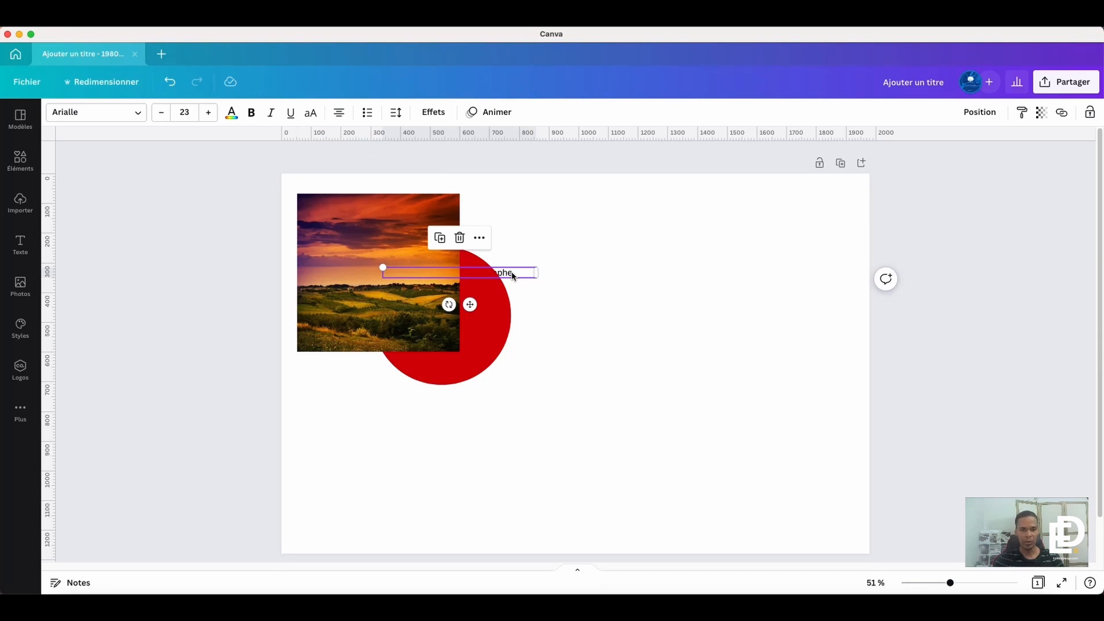
{"action": "right_click", "coordinate": [512, 276]}
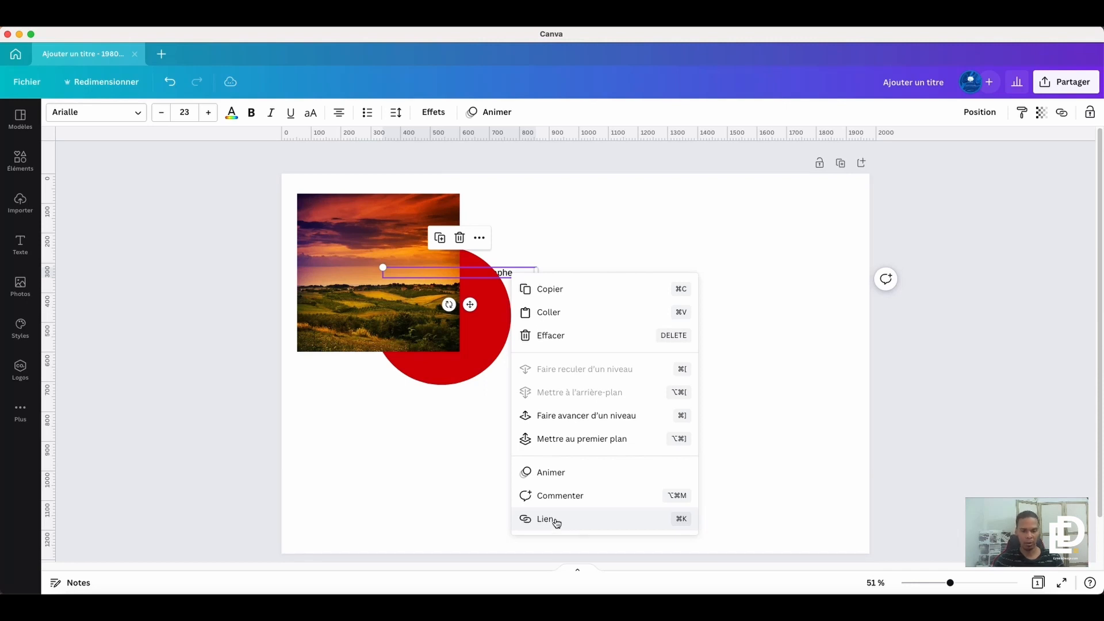
{"action": "key", "text": "Escape"}
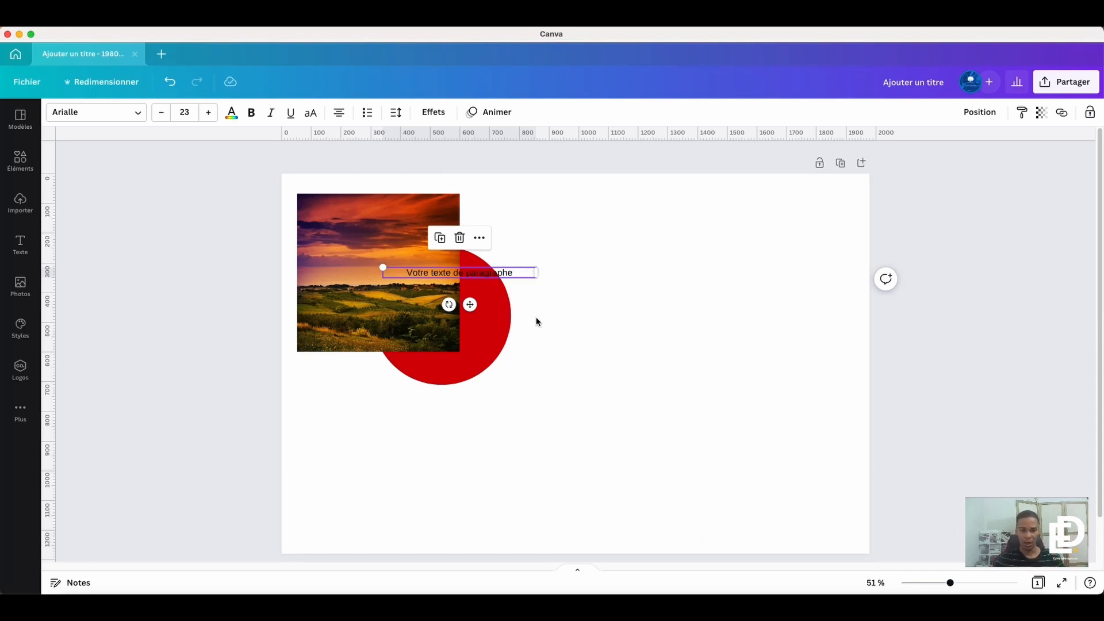
- Compare the context options of the red circle and the paragraph text, and activate Accès rapide on the circle
{"action": "right_click", "coordinate": [499, 328]}
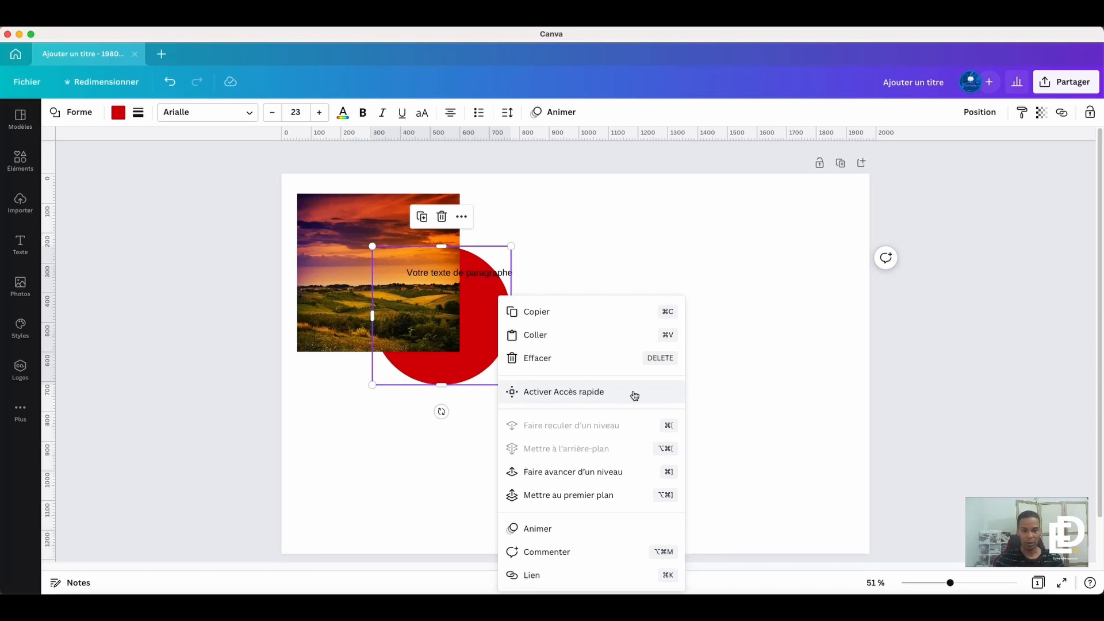
{"action": "left_click", "coordinate": [469, 274]}
{"action": "right_click", "coordinate": [469, 275]}
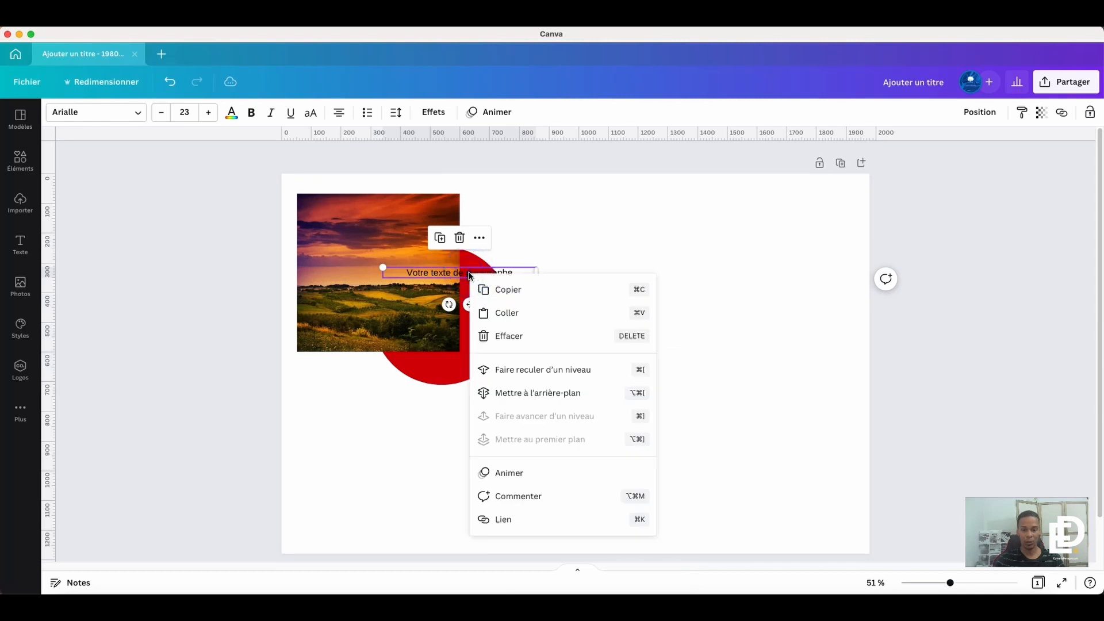
{"action": "left_click", "coordinate": [433, 383]}
{"action": "right_click", "coordinate": [494, 296]}
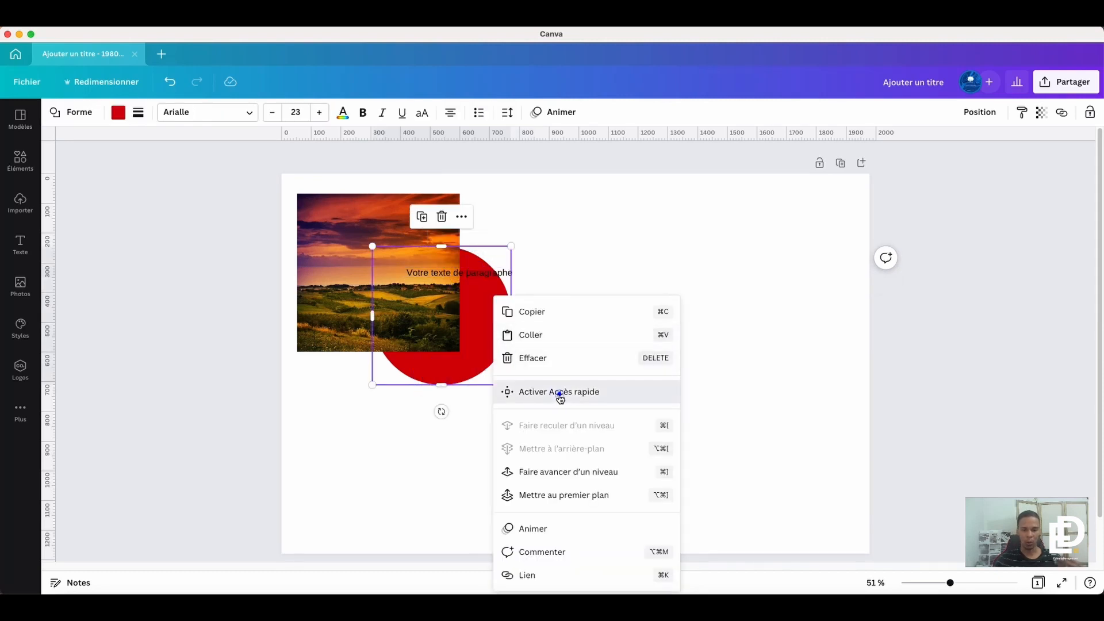
{"action": "left_click", "coordinate": [560, 394]}
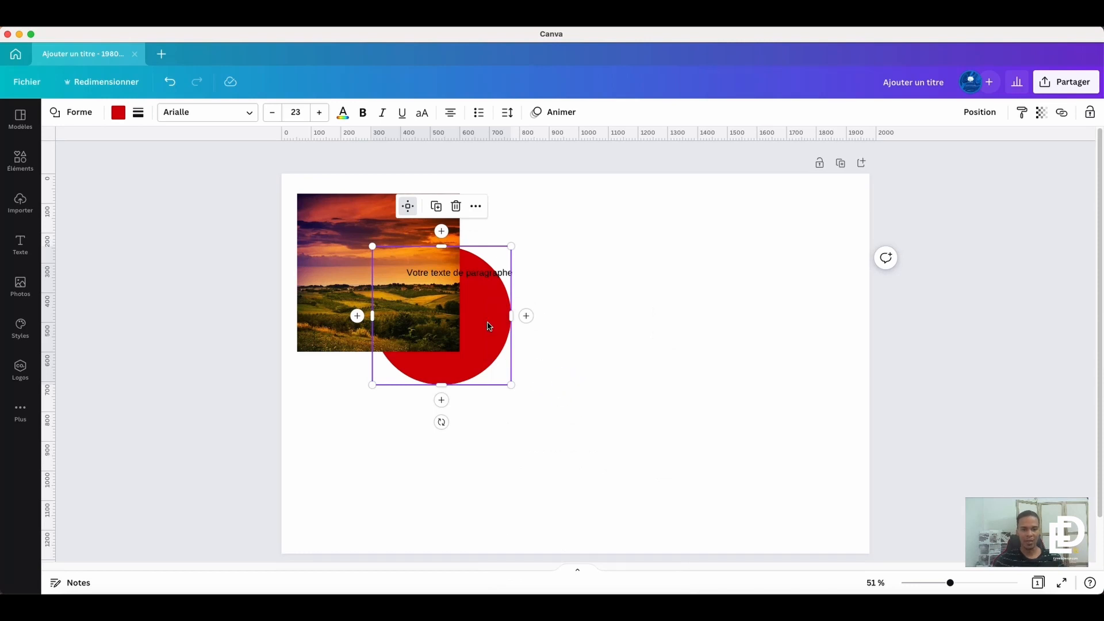
- Move the red circle clear of the photo to mid-page and add two connected copies in a row to its right with Accès rapide
{"action": "left_click_drag", "start_coordinate": [488, 326], "coordinate": [611, 374]}
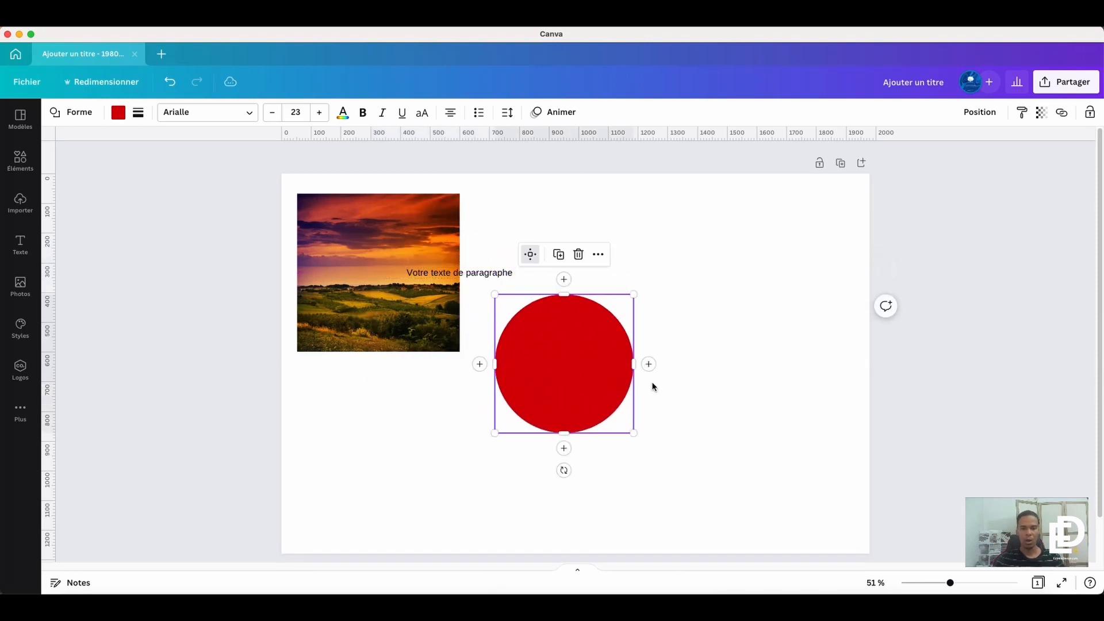
{"action": "left_click", "coordinate": [648, 364]}
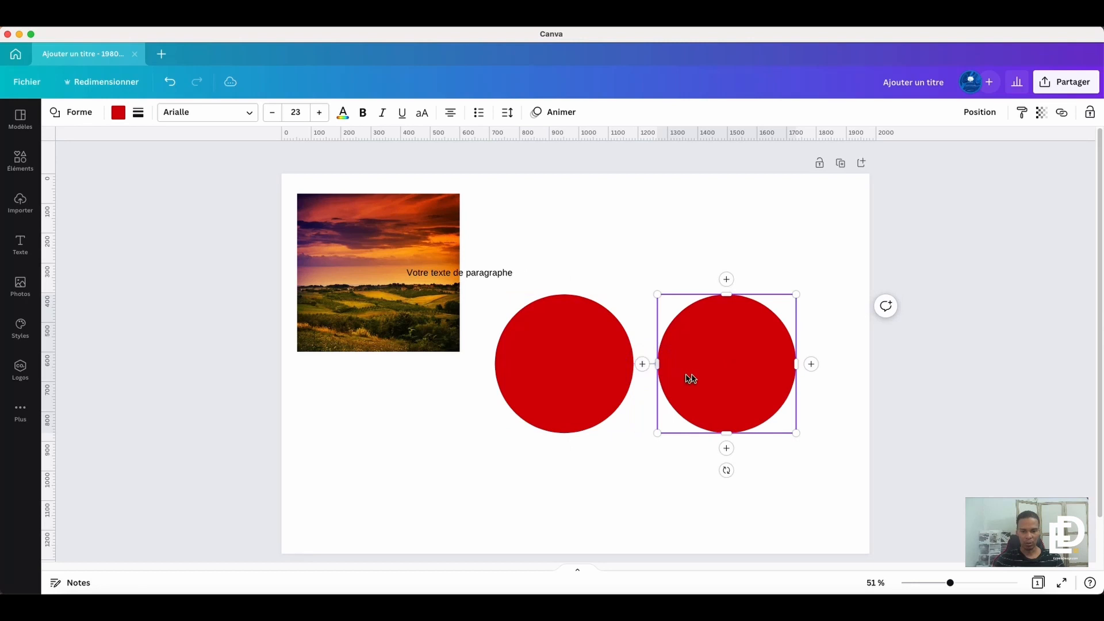
{"action": "left_click", "coordinate": [811, 364]}
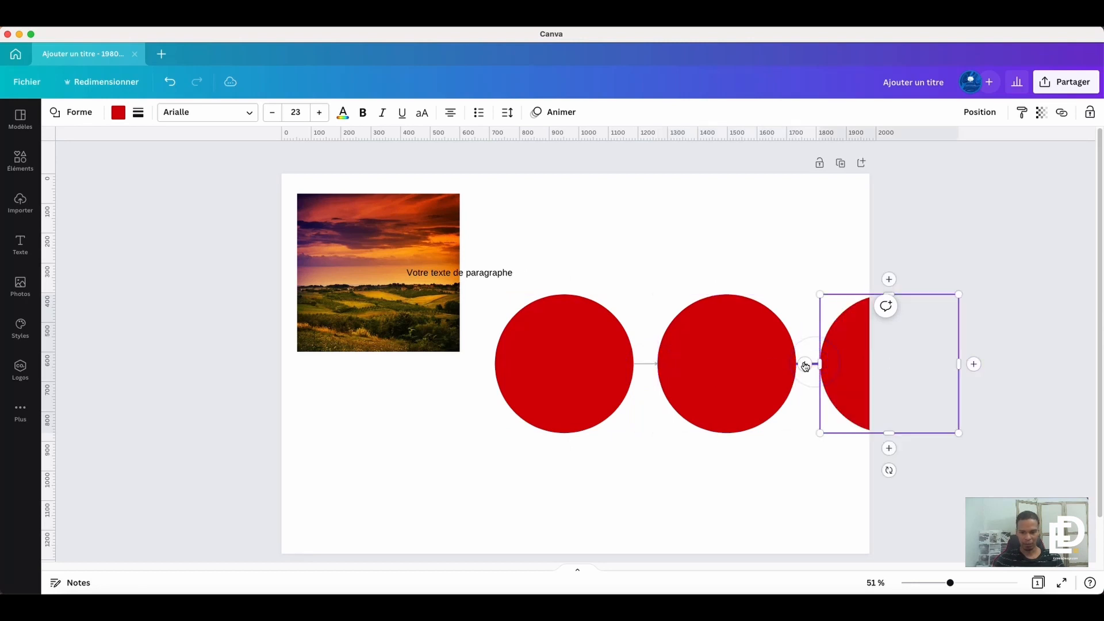
{"action": "left_click", "coordinate": [647, 364]}
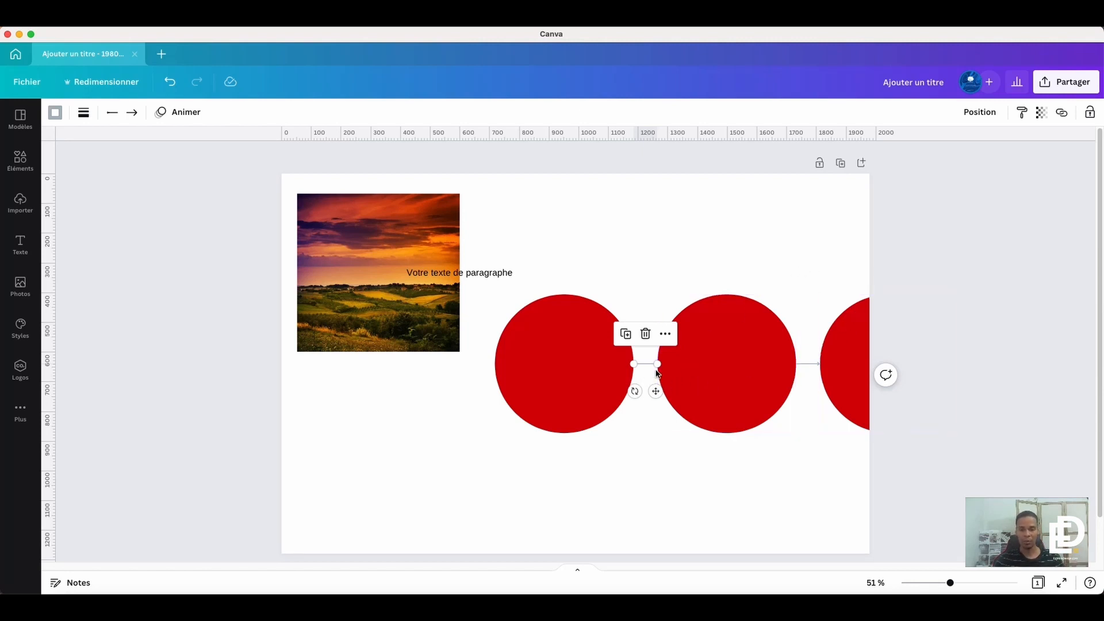
- Add further connected copies starting above the second circle, and remove all the extra circles and connectors
{"action": "left_click", "coordinate": [744, 377]}
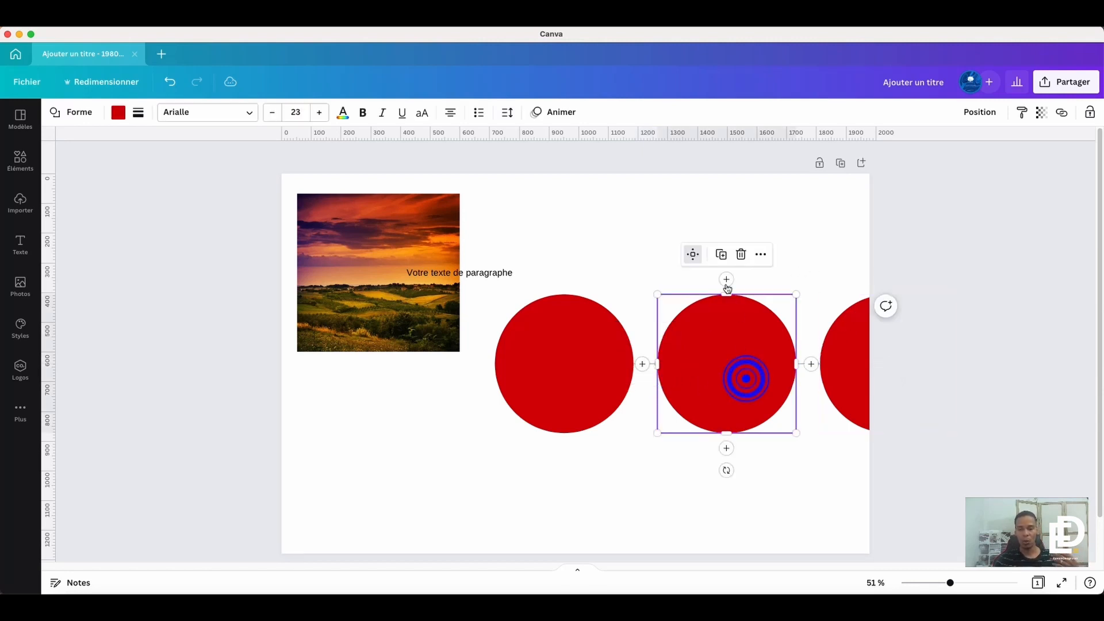
{"action": "left_click", "coordinate": [726, 280]}
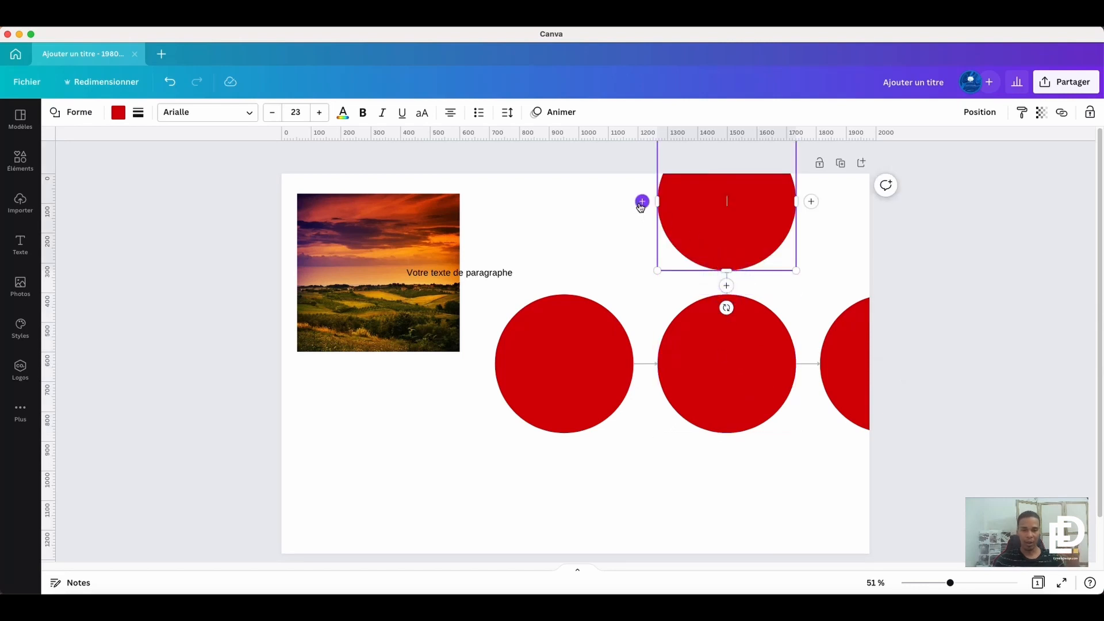
{"action": "left_click", "coordinate": [642, 201]}
{"action": "left_click_drag", "start_coordinate": [921, 476], "coordinate": [690, 213]}
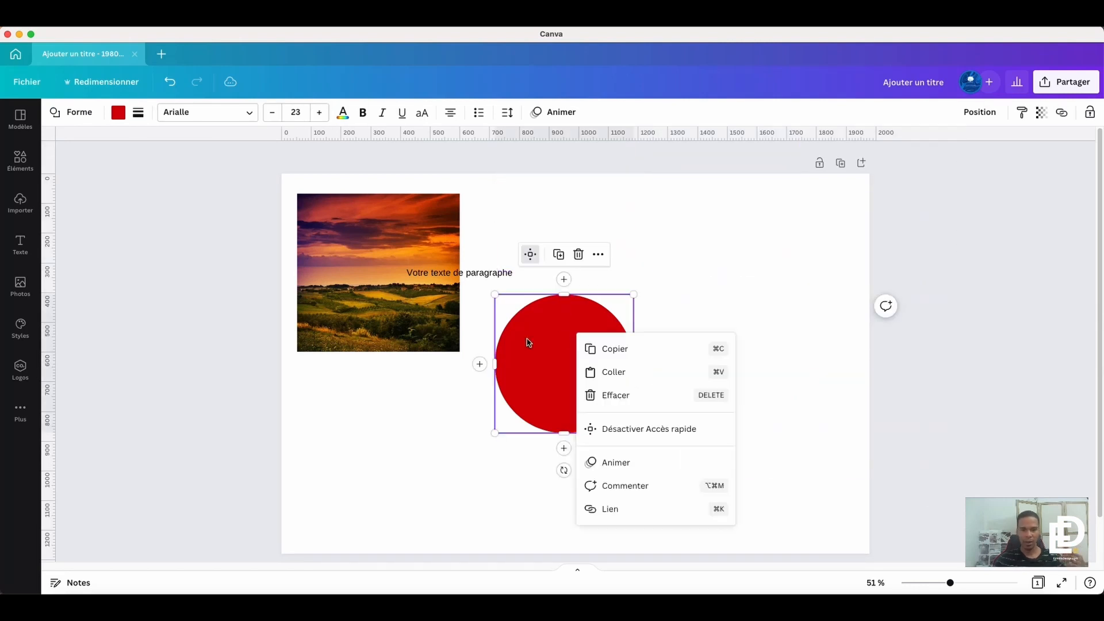
- Examine the red circle's context options, including Désactiver Accès rapide
{"action": "left_click", "coordinate": [562, 335]}
{"action": "right_click", "coordinate": [553, 362]}
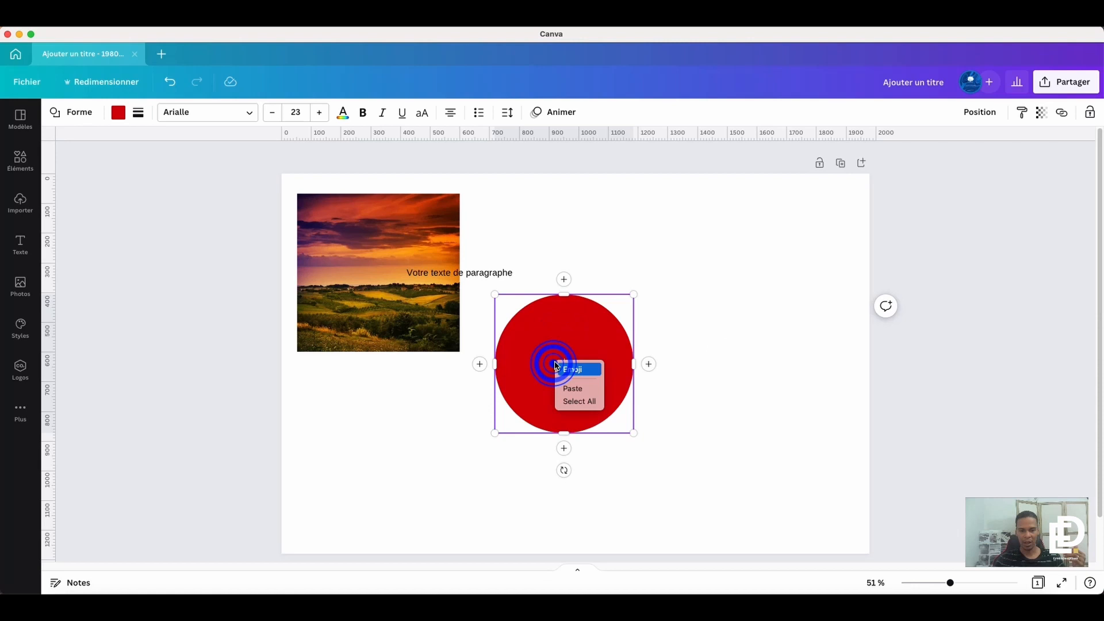
{"action": "left_click", "coordinate": [734, 362]}
{"action": "right_click", "coordinate": [718, 329]}
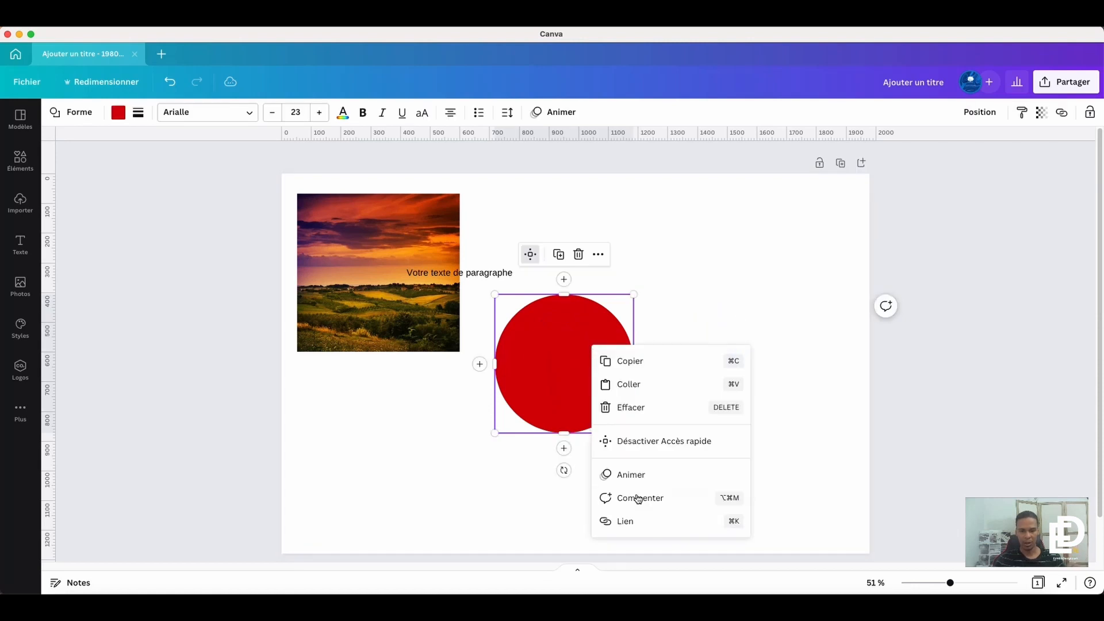
{"action": "left_click", "coordinate": [724, 264]}
{"action": "left_click", "coordinate": [607, 337]}
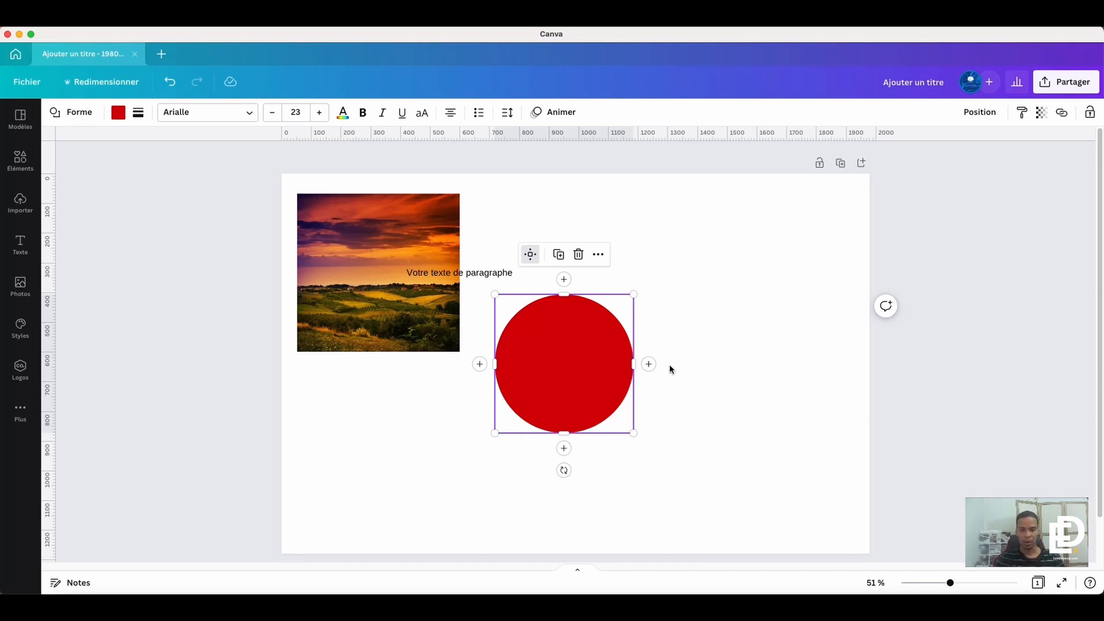
- Use Accès rapide to build a chain of connected circles, starting beside the red circle and continuing above the row
{"action": "left_click", "coordinate": [648, 364]}
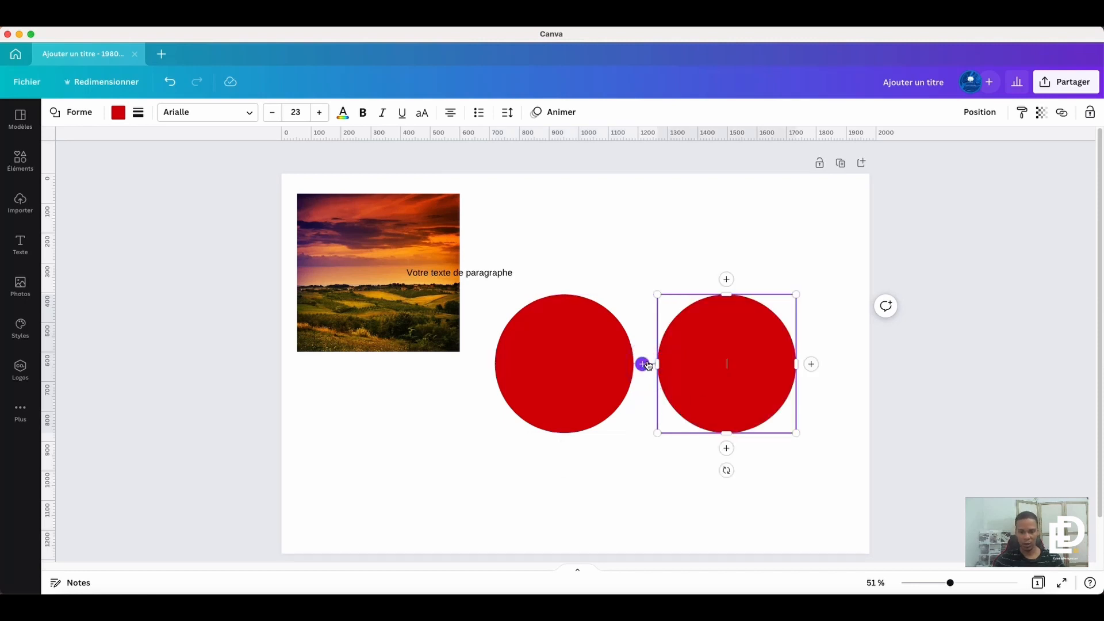
{"action": "left_click", "coordinate": [642, 365]}
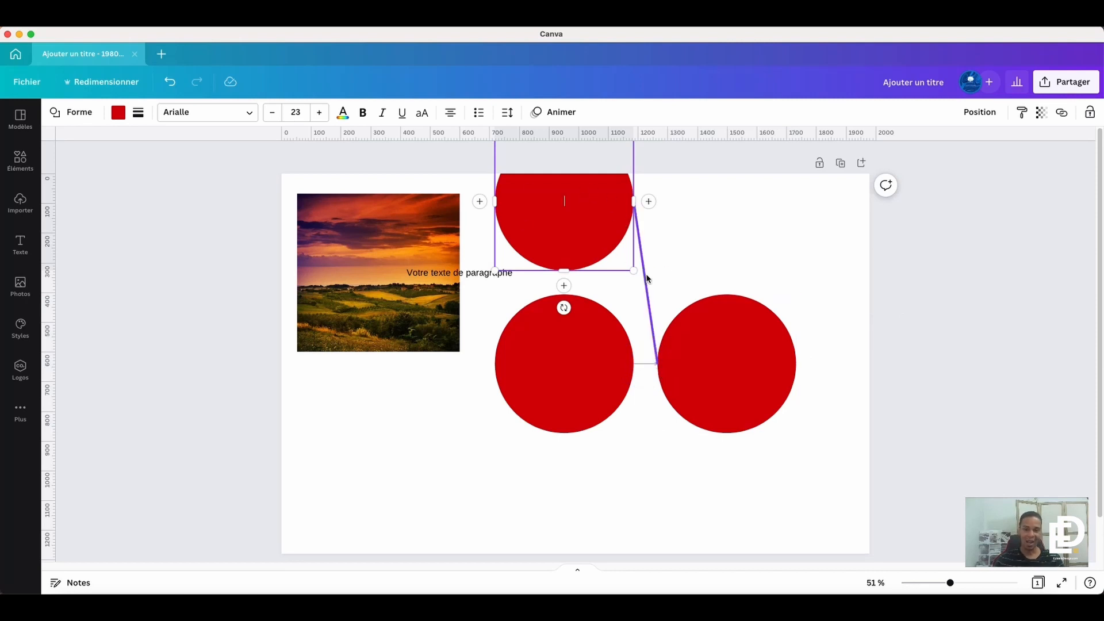
{"action": "left_click", "coordinate": [648, 201]}
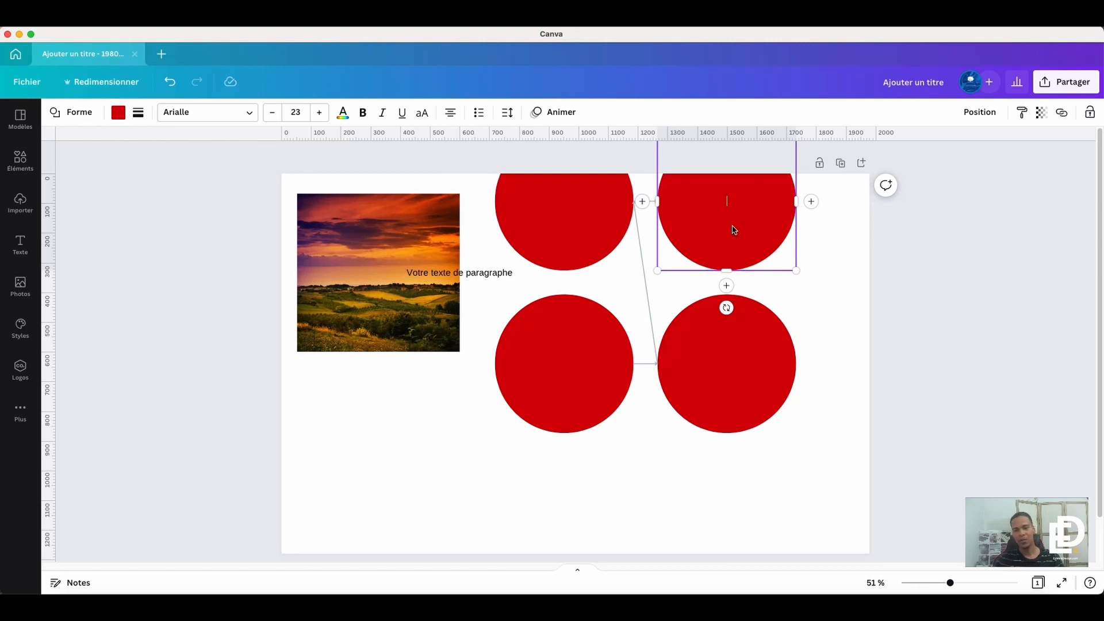
{"action": "left_click", "coordinate": [642, 202]}
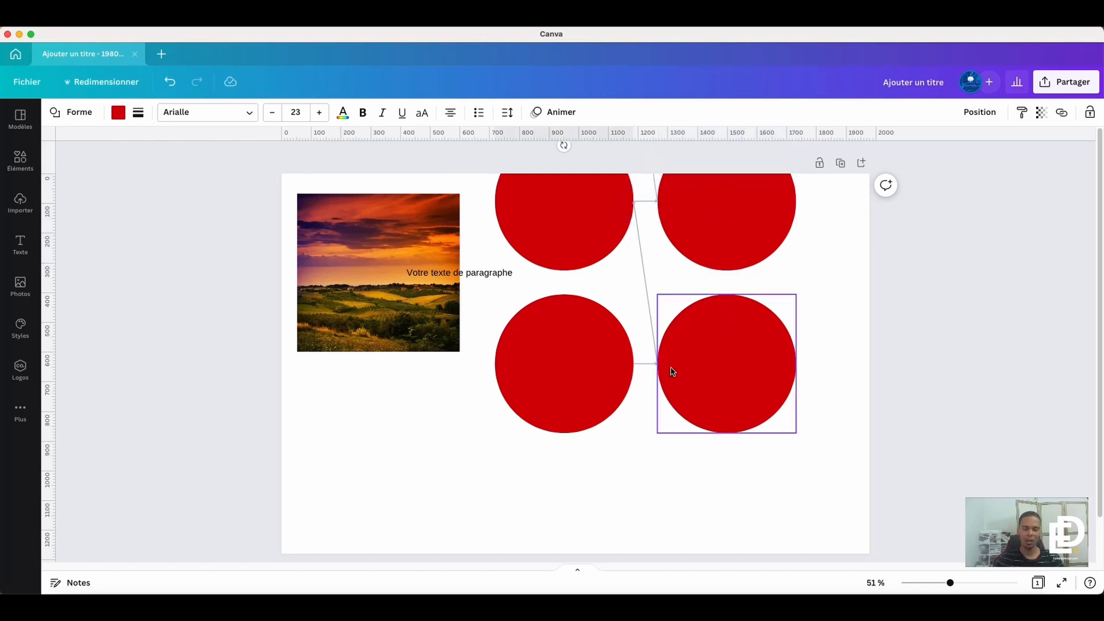
- Add a connected copy below the right-hand circle of the middle row and another branching from that copy's upper edge
{"action": "left_click", "coordinate": [741, 371]}
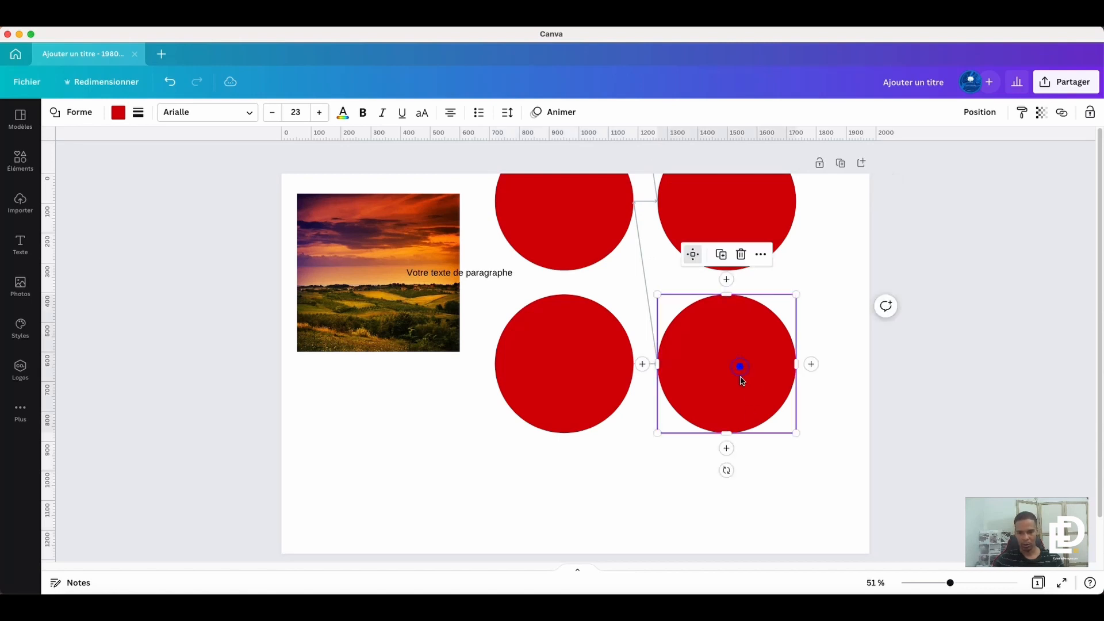
{"action": "left_click", "coordinate": [728, 452]}
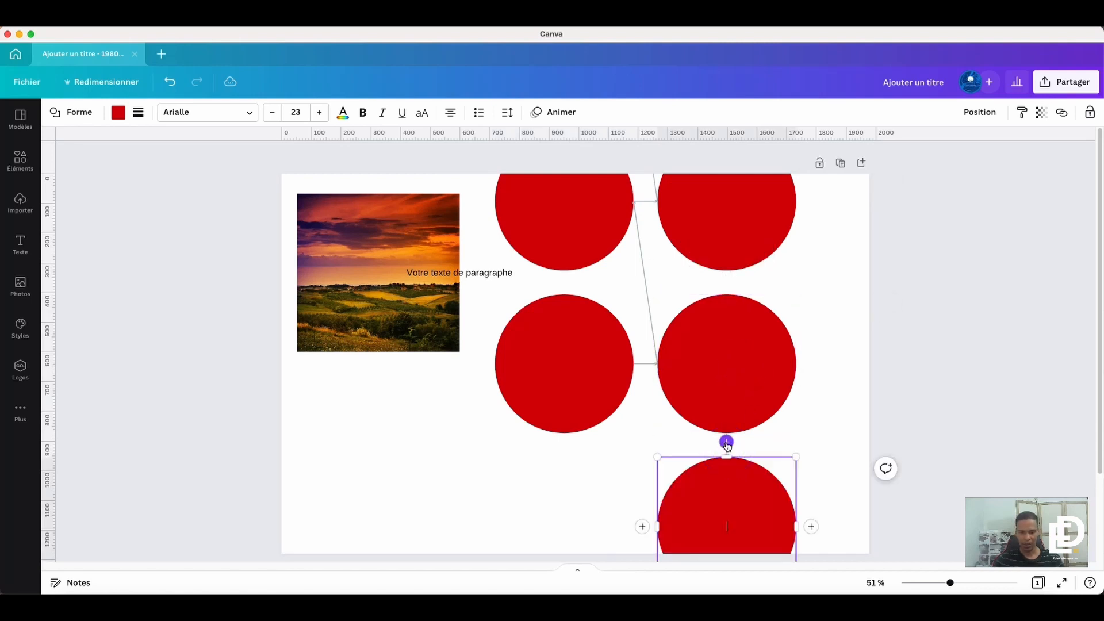
{"action": "left_click", "coordinate": [727, 442]}
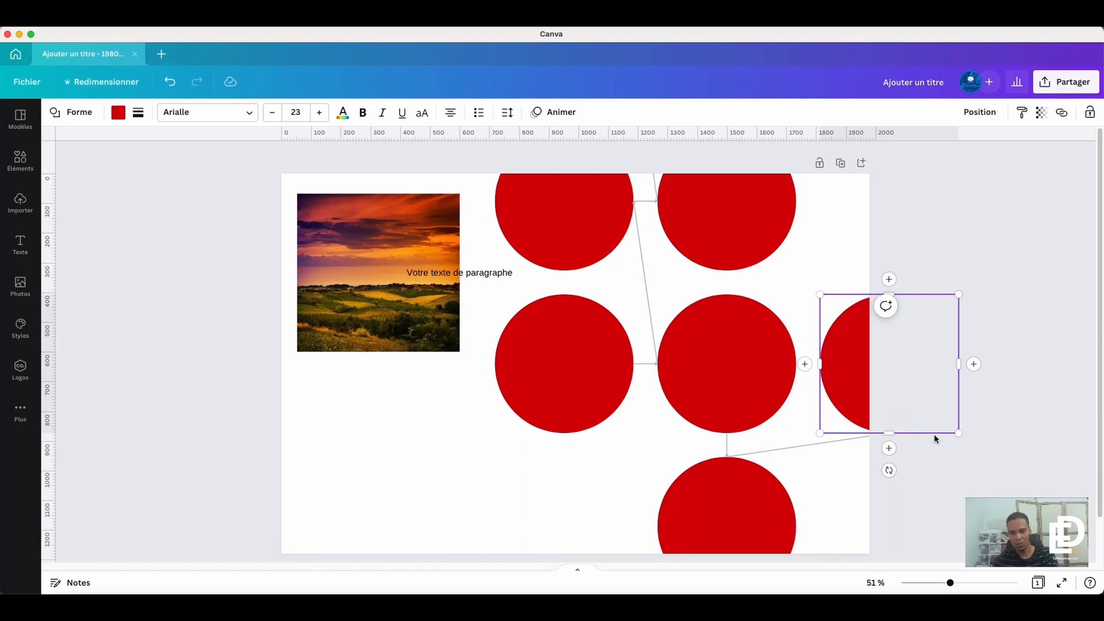
- Set the end style of the slanted connector above the lowest circle to a hollow square
{"action": "left_click", "coordinate": [820, 439]}
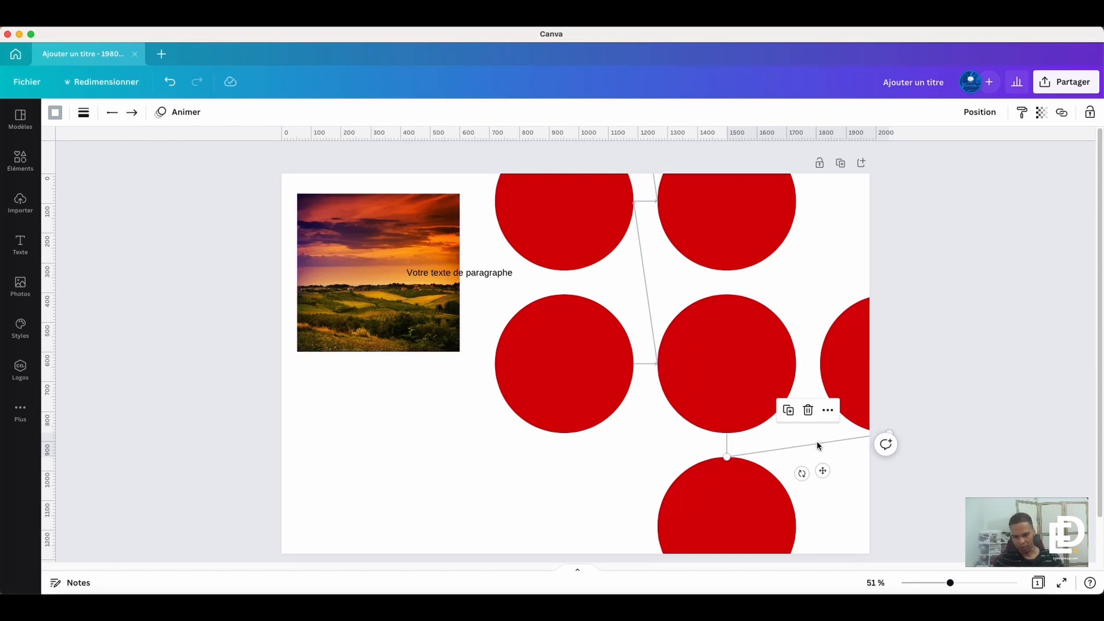
{"action": "left_click", "coordinate": [132, 112]}
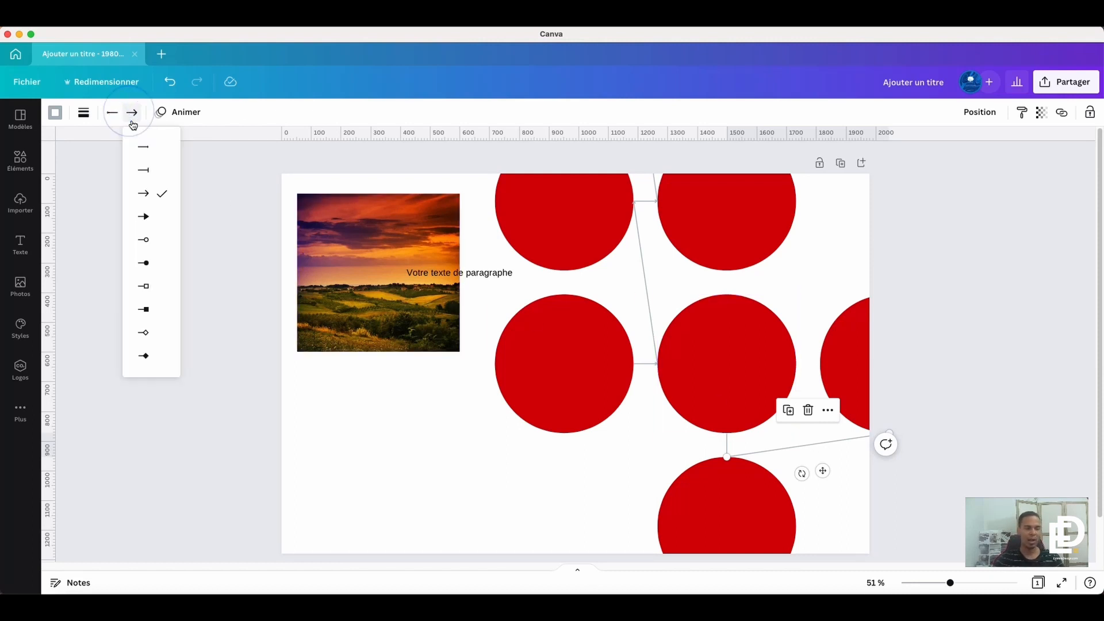
{"action": "left_click", "coordinate": [140, 285]}
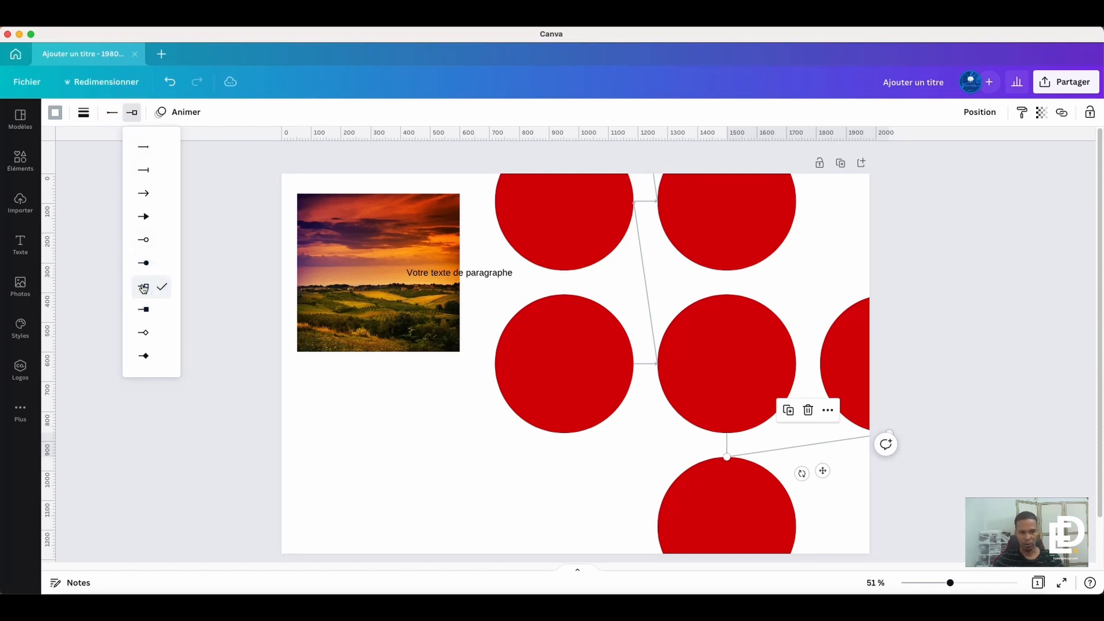
- Remove the connected circles and connectors, keeping one red circle placed at the page's upper edge, right of centre
{"action": "left_click", "coordinate": [688, 473]}
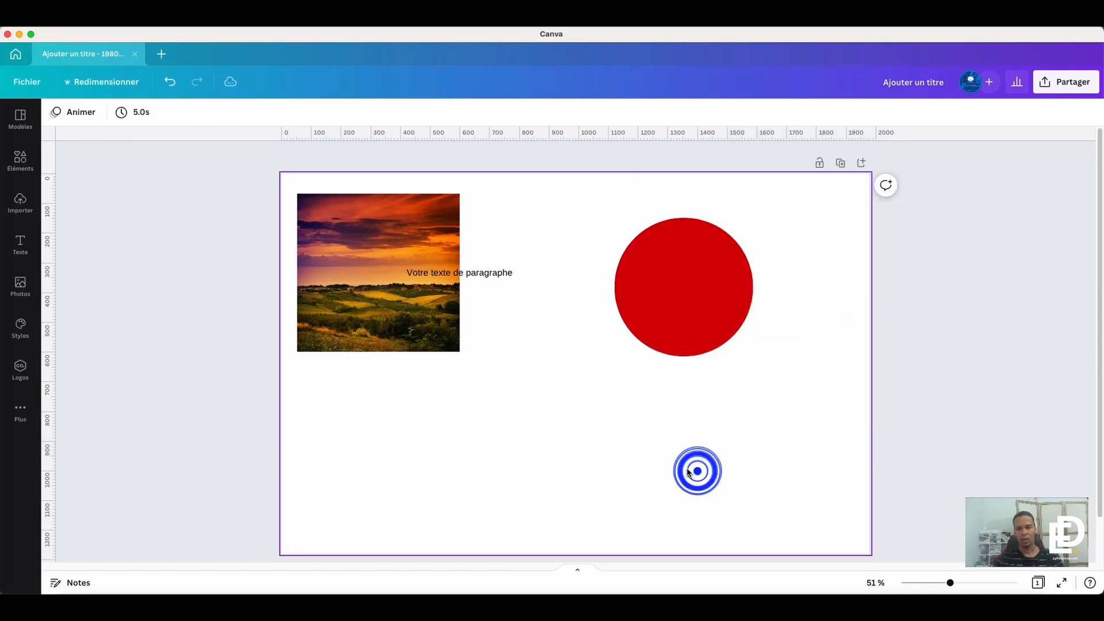
{"action": "left_click_drag", "start_coordinate": [694, 308], "coordinate": [695, 266]}
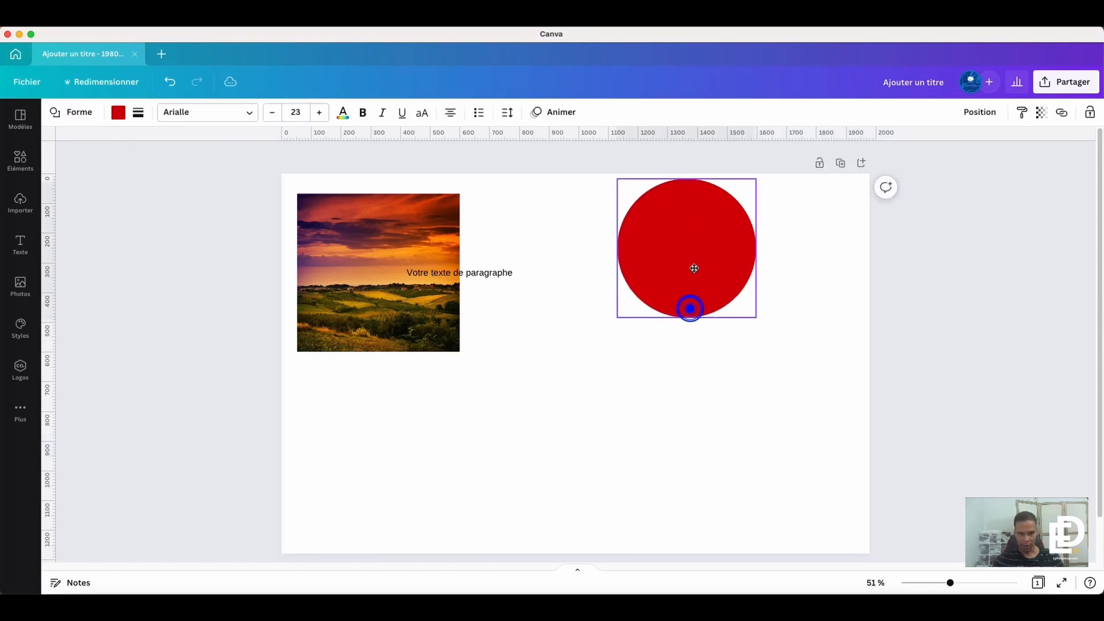
{"action": "left_click", "coordinate": [678, 423]}
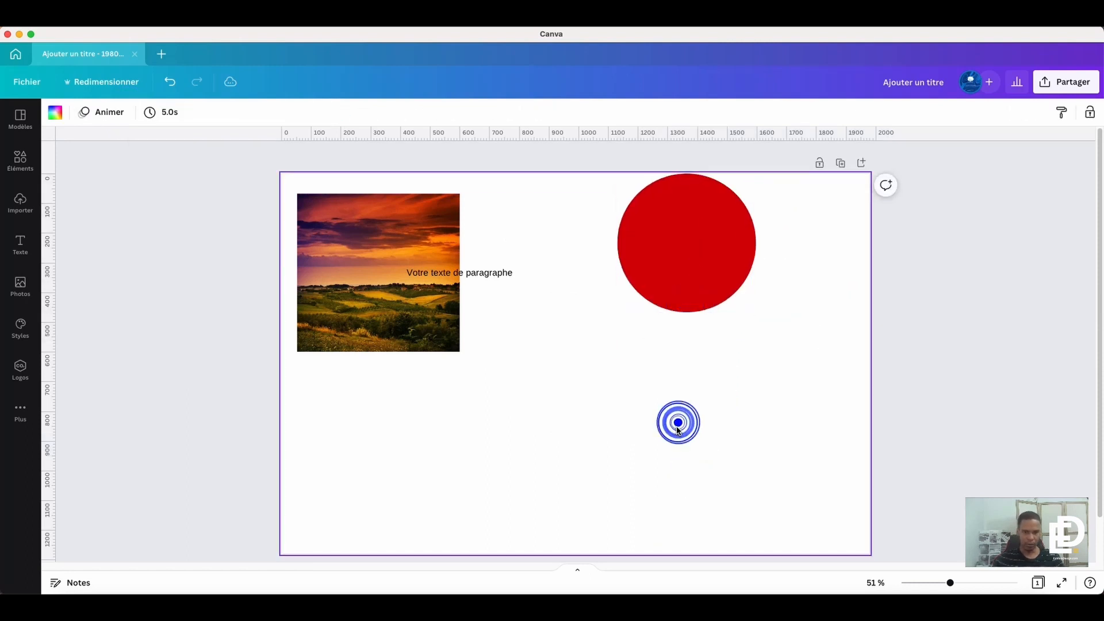
- Insert a plain straight line from Lignes et formes at mid-page and collapse the elements library
{"action": "left_click", "coordinate": [17, 162]}
{"action": "left_click", "coordinate": [146, 288]}
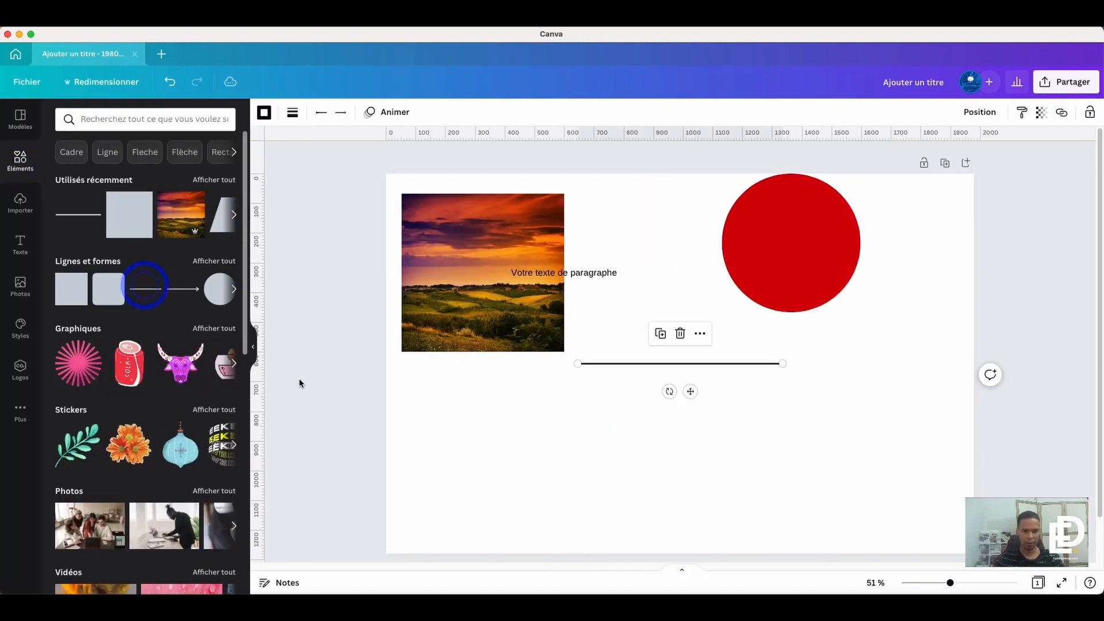
{"action": "left_click", "coordinate": [476, 479]}
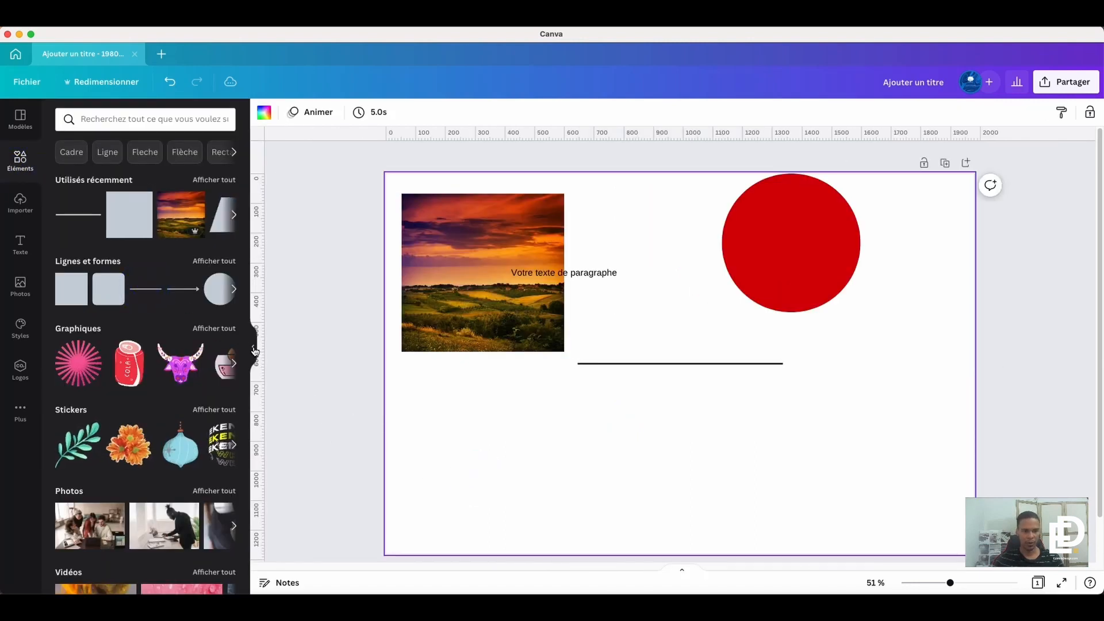
{"action": "left_click", "coordinate": [253, 347]}
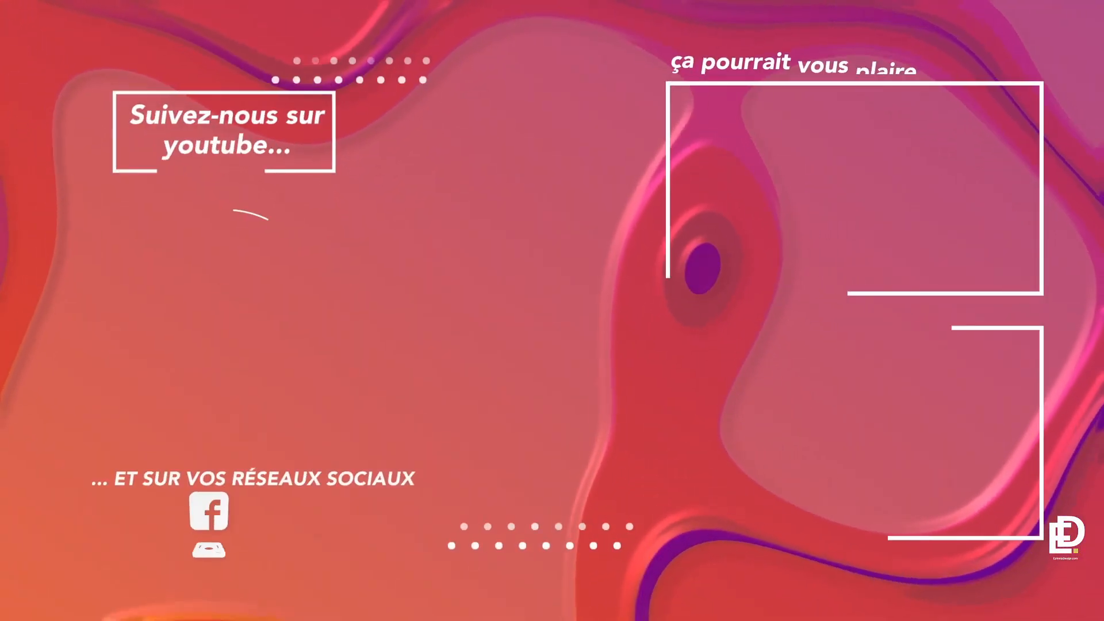